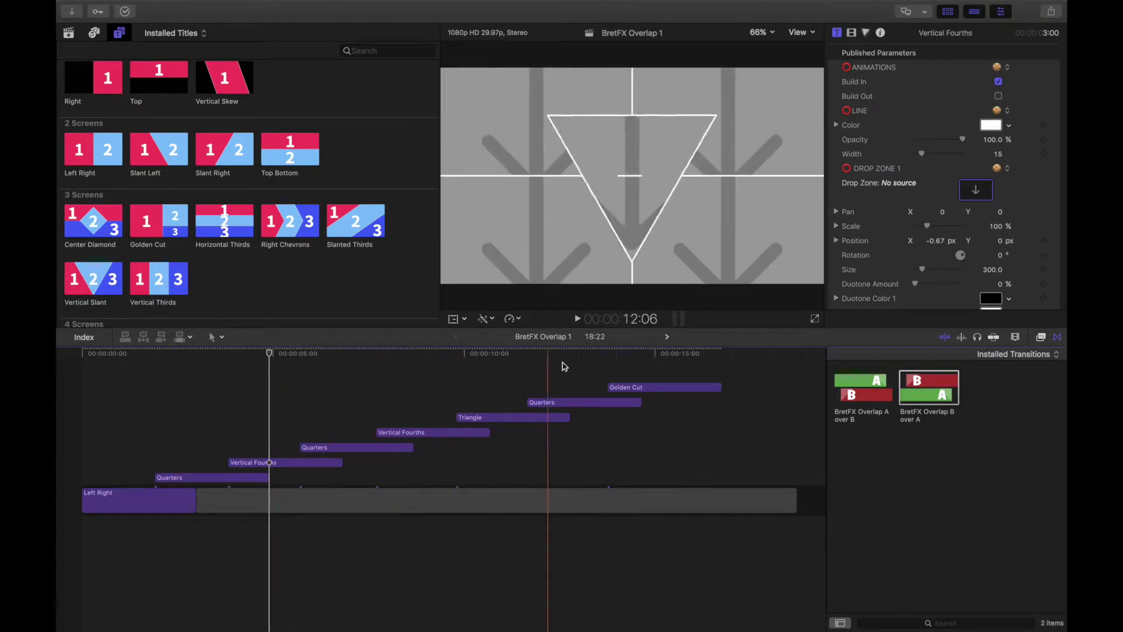
- Return to the BretFX Overlap 1 compound clip and play the titles from the start
{"action": "left_click", "coordinate": [666, 337]}
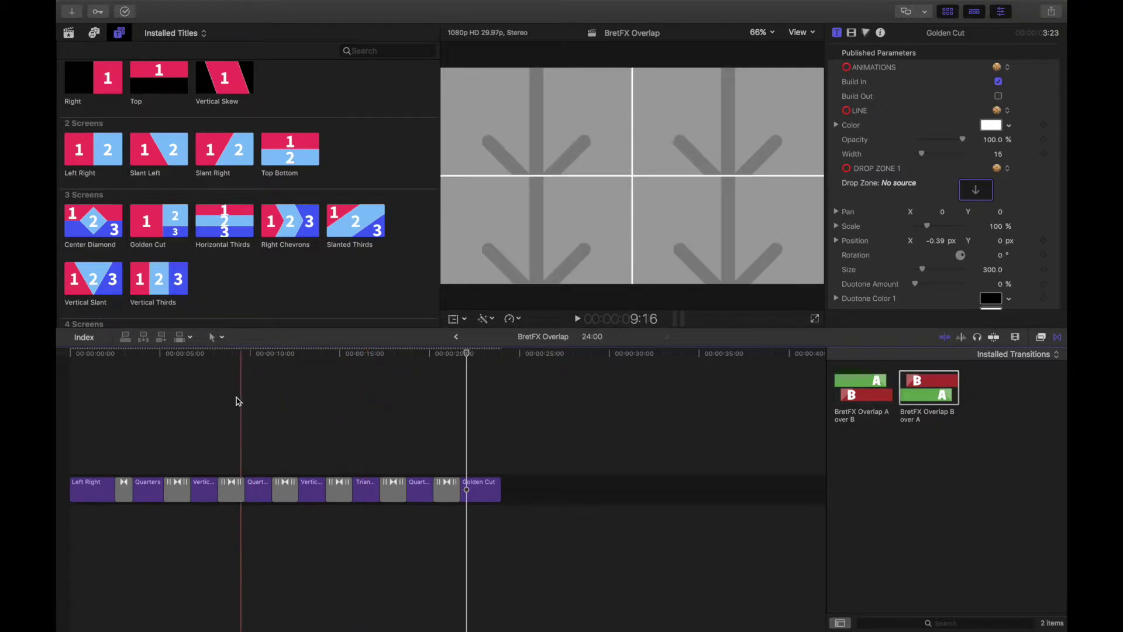
{"action": "left_click", "coordinate": [456, 337]}
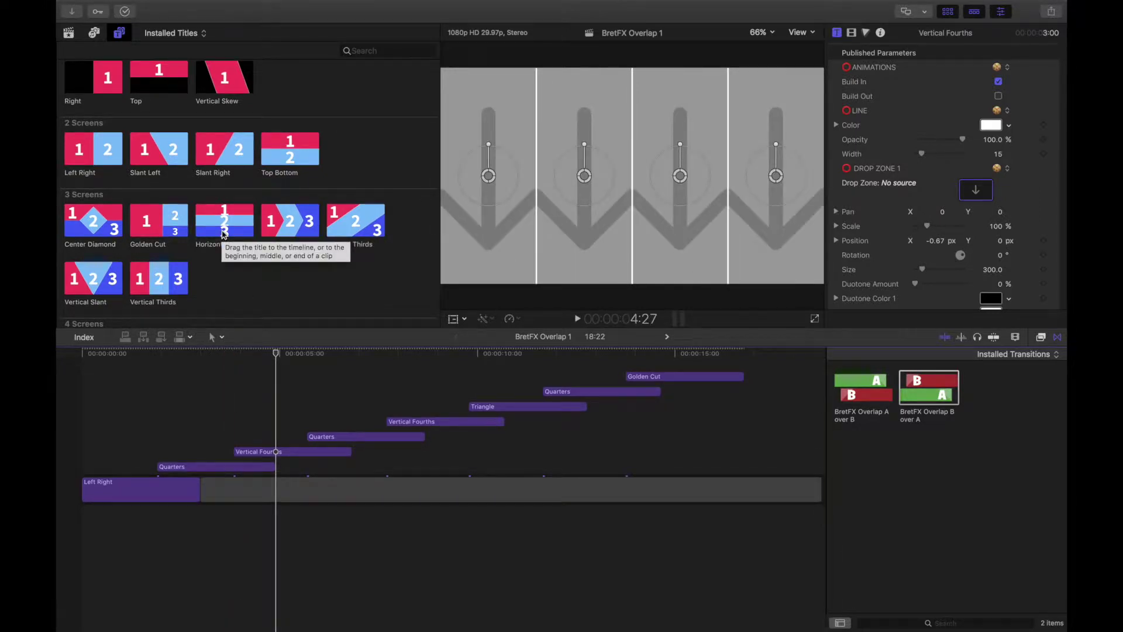
{"action": "scroll", "coordinate": [224, 233], "scroll_direction": "down", "scroll_amount": 1}
{"action": "scroll", "coordinate": [227, 224], "scroll_direction": "down", "scroll_amount": 4}
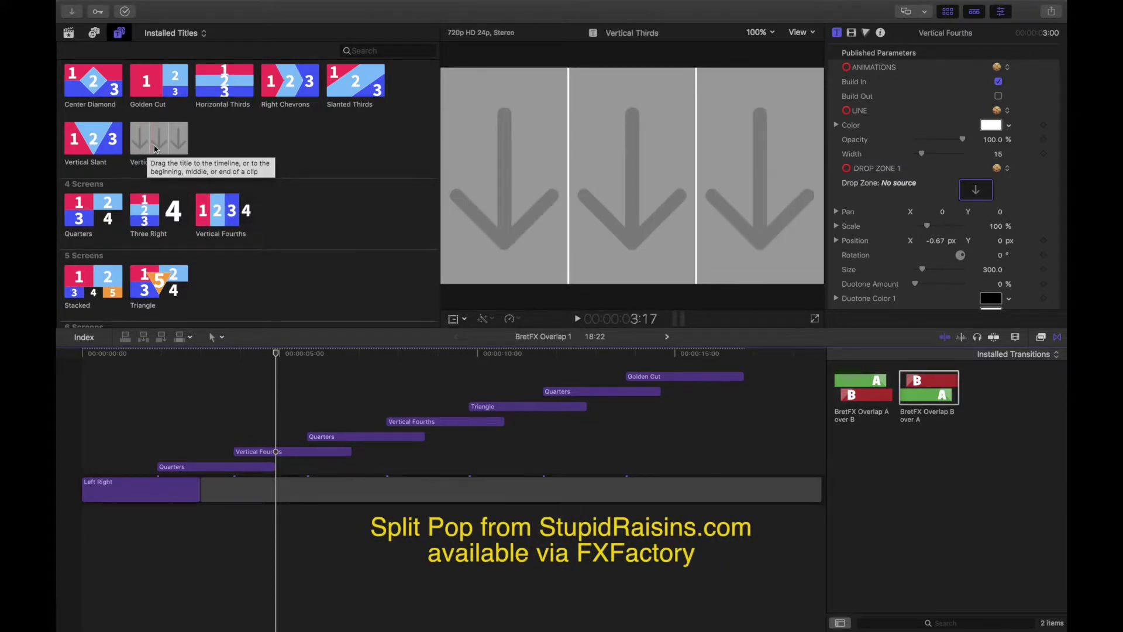
{"action": "scroll", "coordinate": [163, 149], "scroll_direction": "up", "scroll_amount": 2}
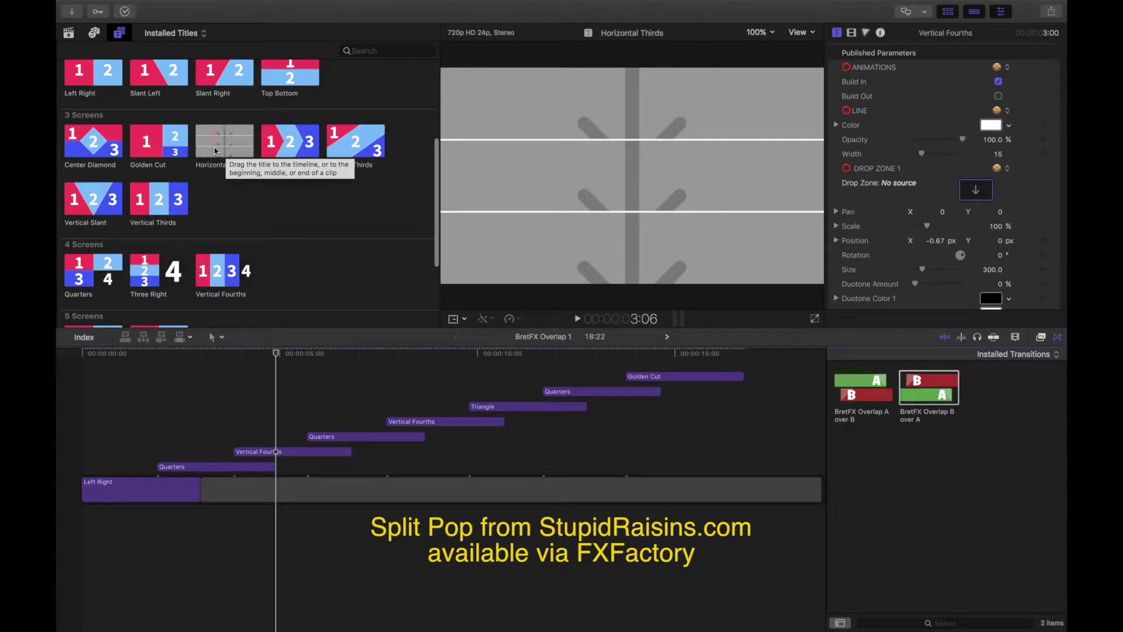
{"action": "scroll", "coordinate": [216, 151], "scroll_direction": "up", "scroll_amount": 2}
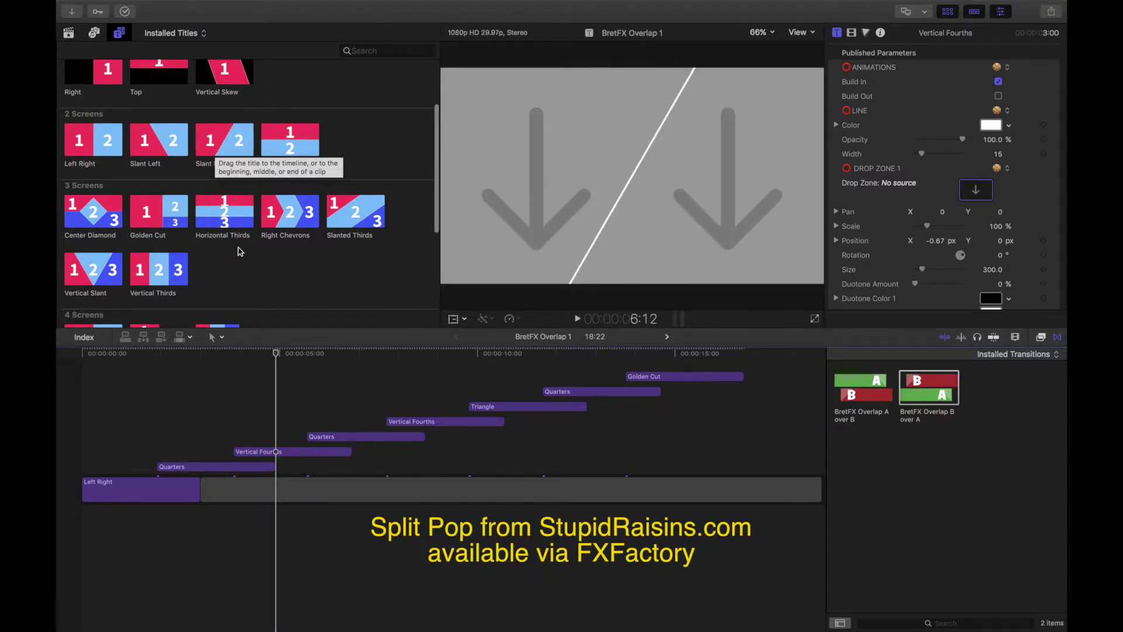
{"action": "left_click", "coordinate": [155, 355]}
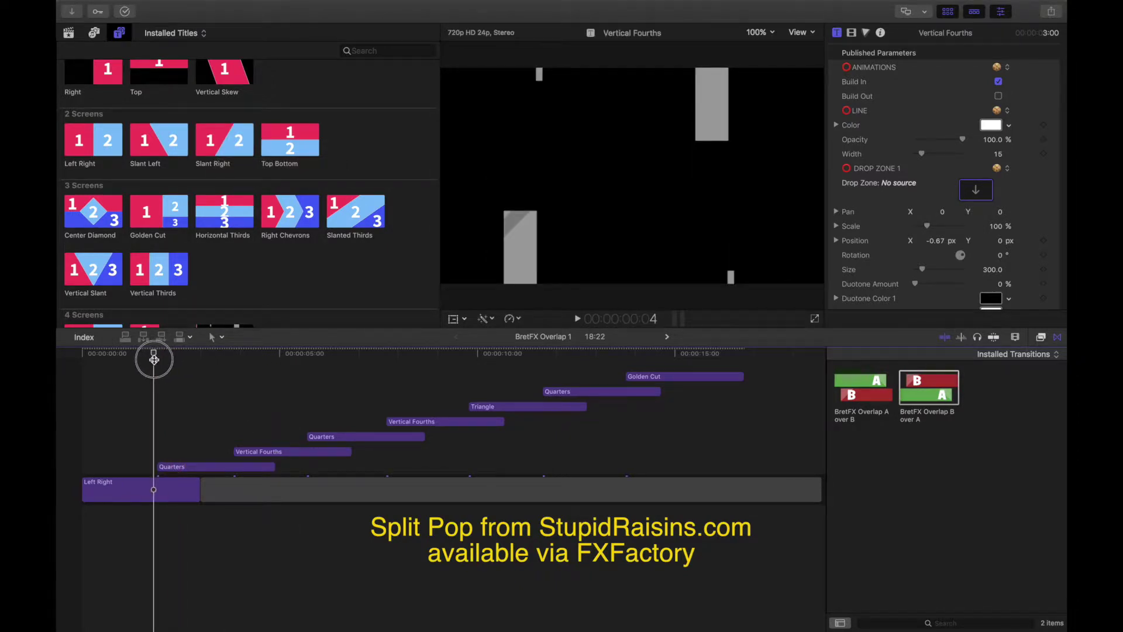
{"action": "key", "text": "space"}
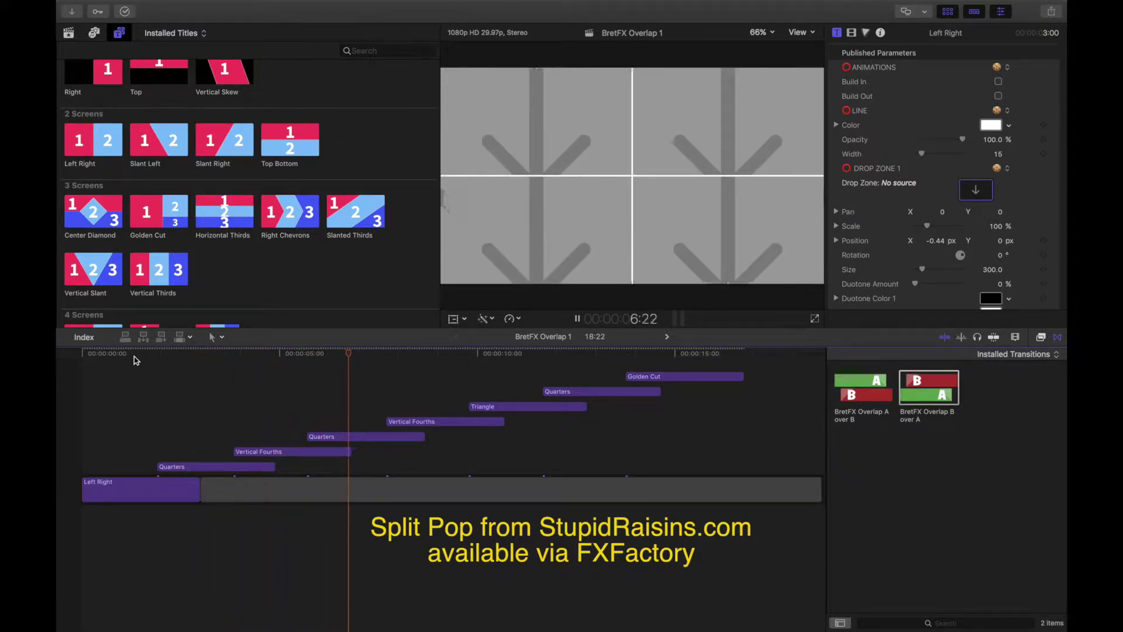
{"action": "key", "text": "space"}
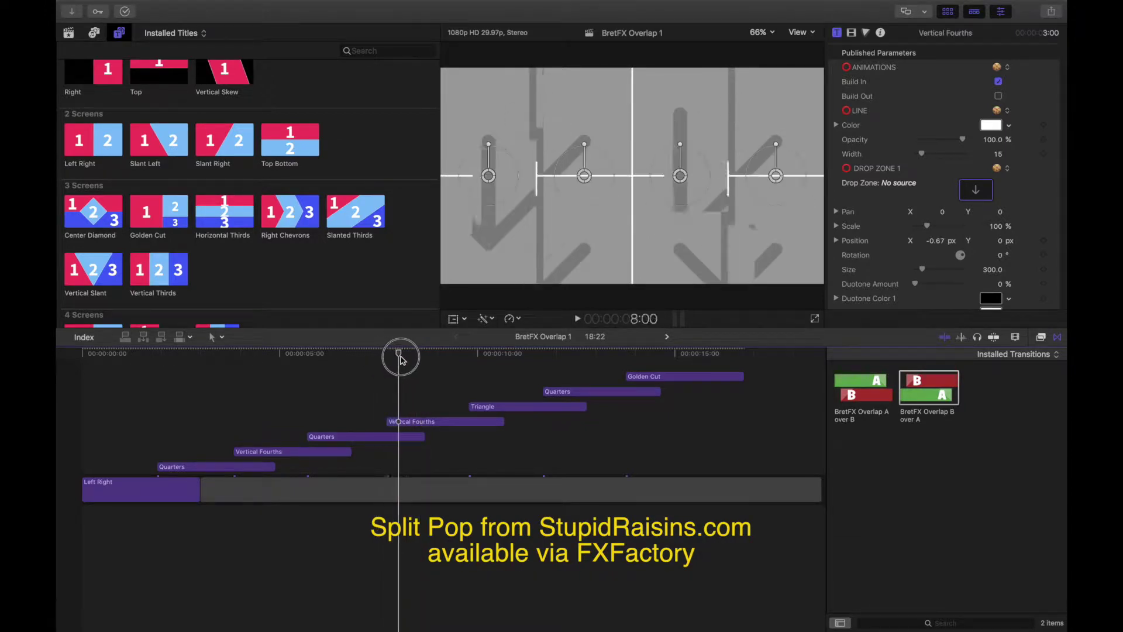
{"action": "left_click", "coordinate": [394, 360]}
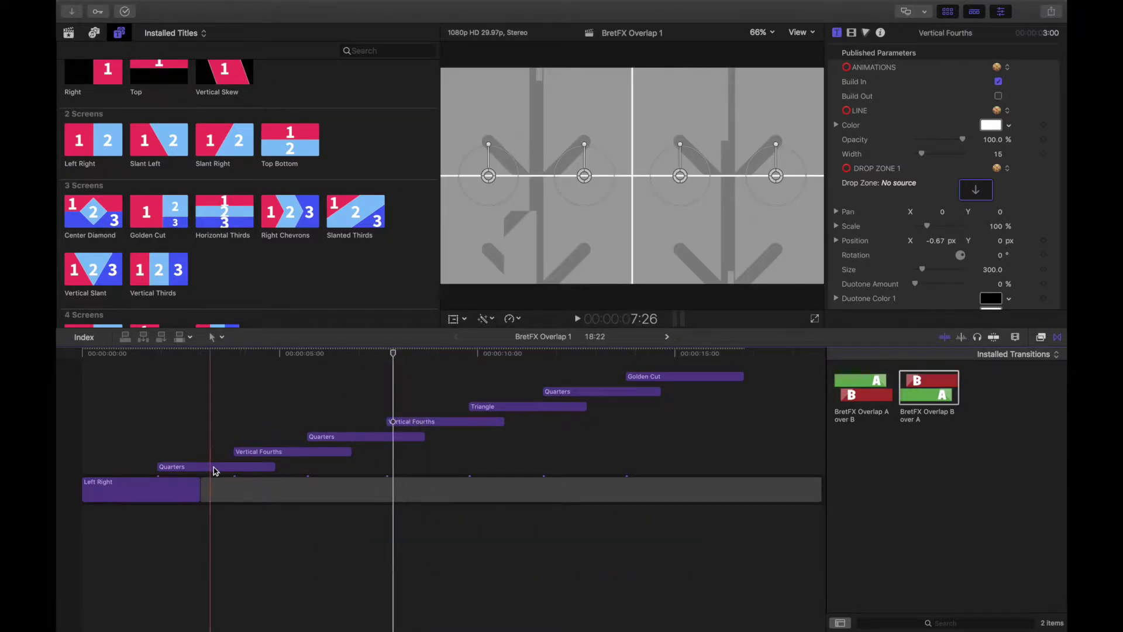
- Turn on the first Quarters fade-out and drop the second Quarters and Triangle clips a lane
{"action": "left_click", "coordinate": [213, 470]}
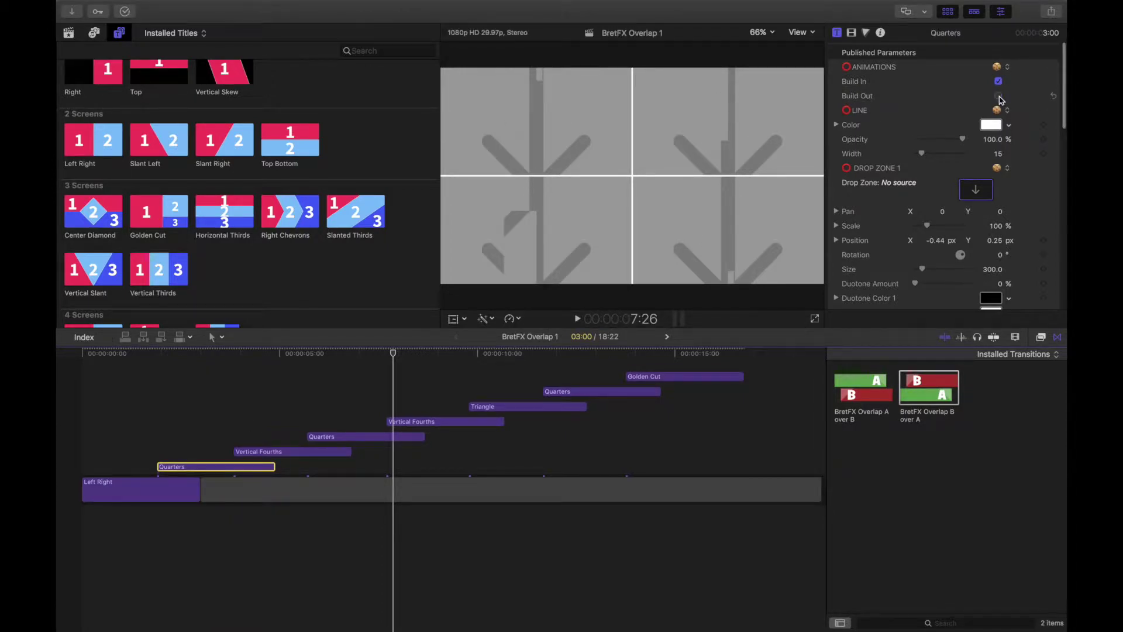
{"action": "left_click", "coordinate": [999, 96]}
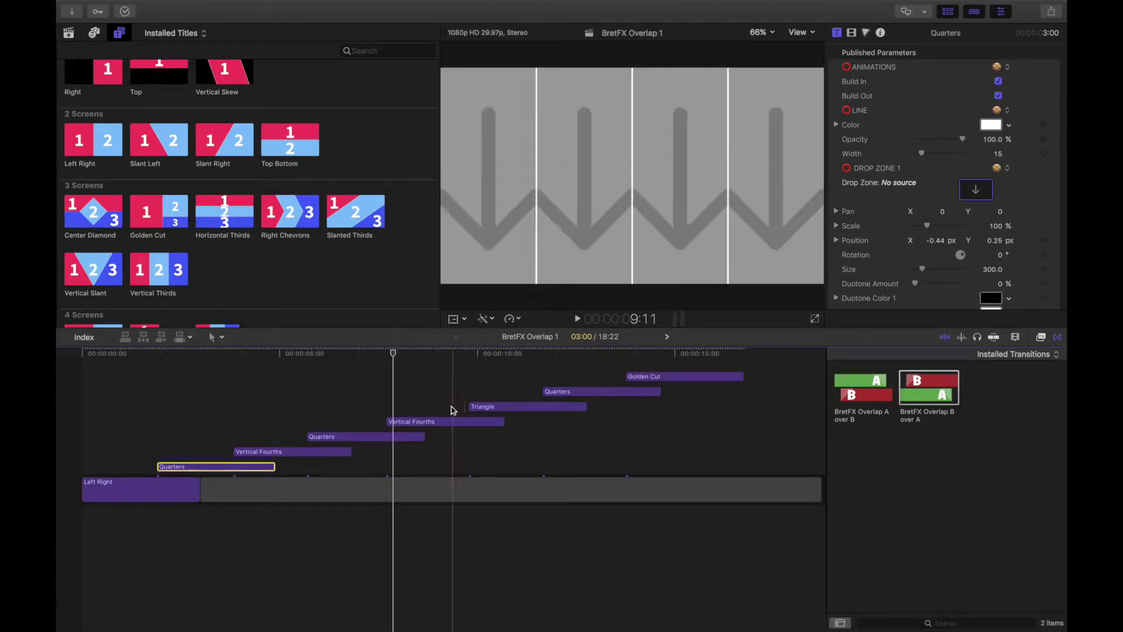
{"action": "left_click_drag", "start_coordinate": [365, 439], "coordinate": [370, 468]}
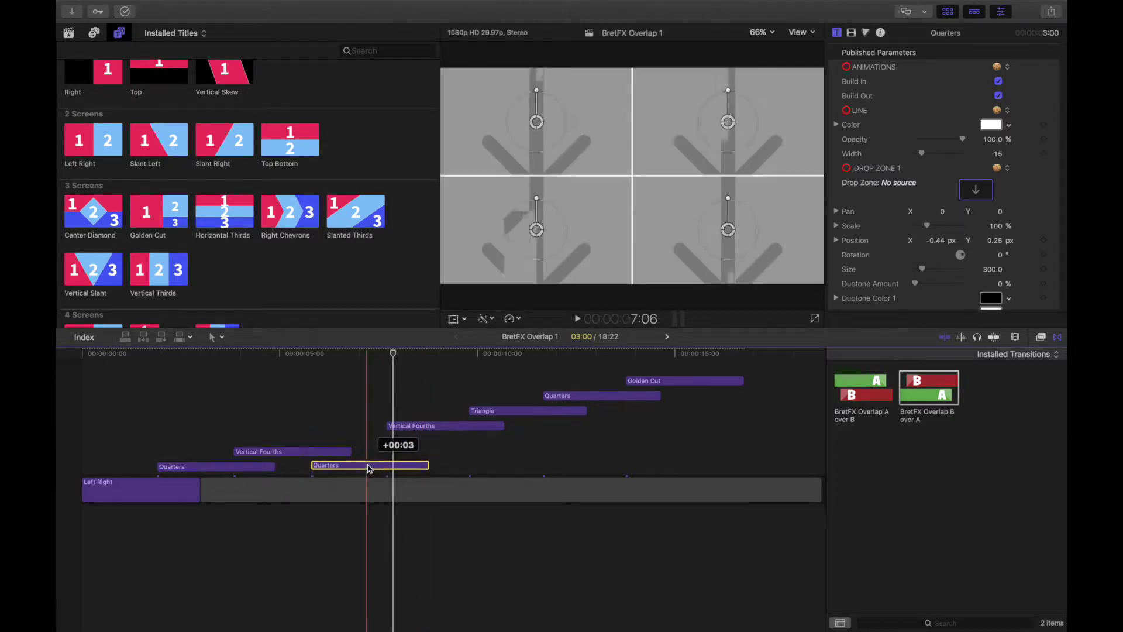
{"action": "left_click_drag", "start_coordinate": [502, 438], "coordinate": [513, 467]}
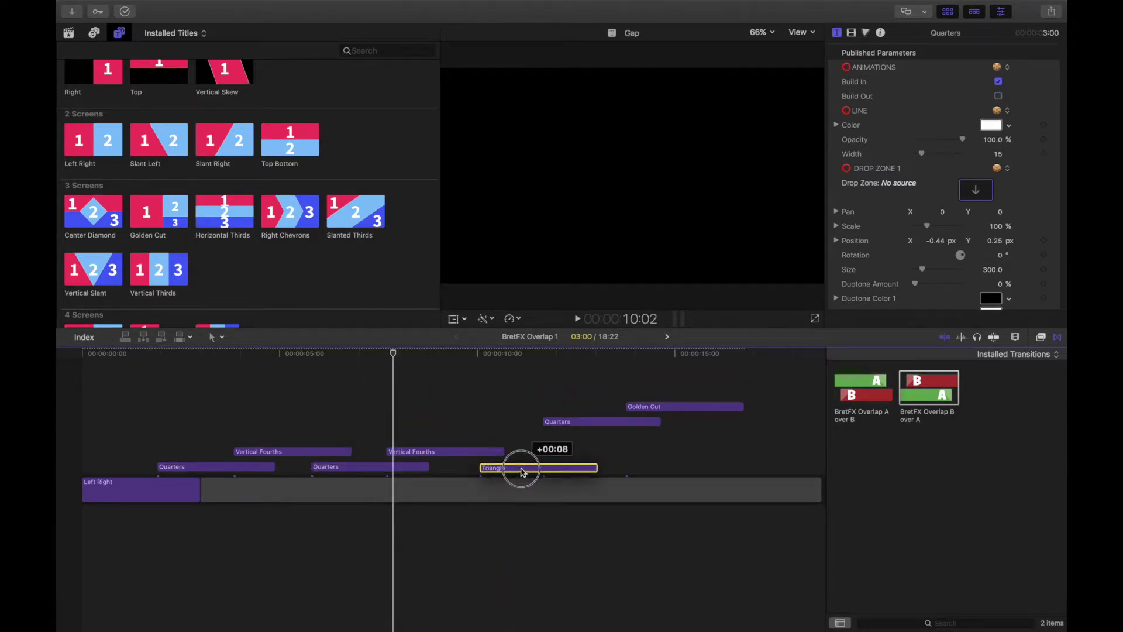
- Scrub through the alternating two-lane arrangement and marquee-select all title clips
{"action": "left_click", "coordinate": [276, 455]}
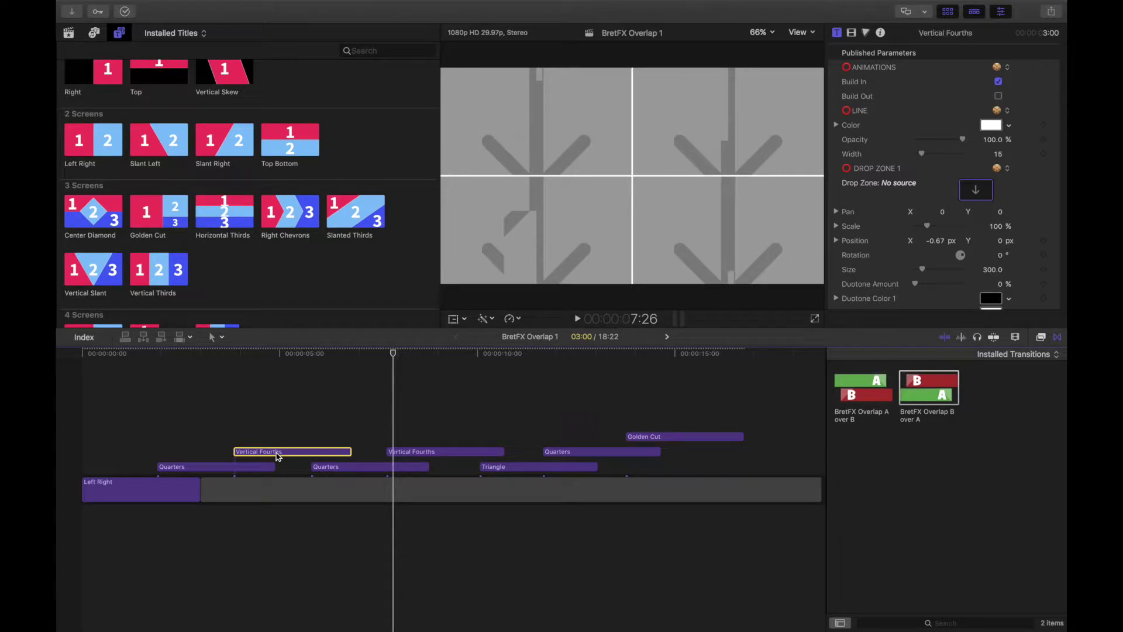
{"action": "left_click", "coordinate": [367, 469]}
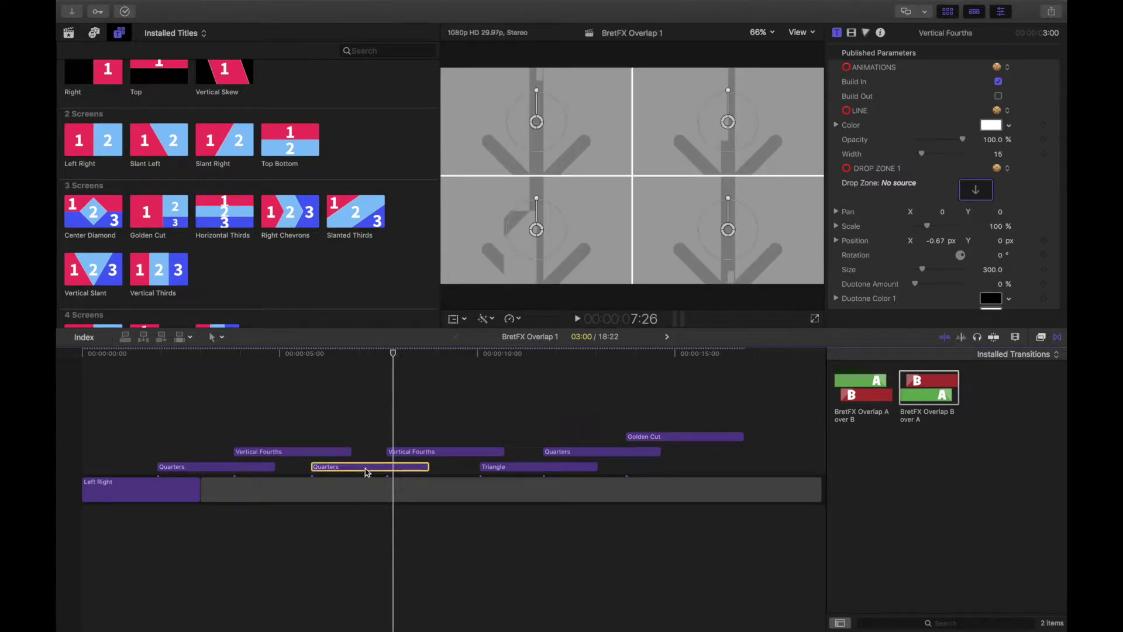
{"action": "left_click_drag", "start_coordinate": [266, 360], "coordinate": [340, 379]}
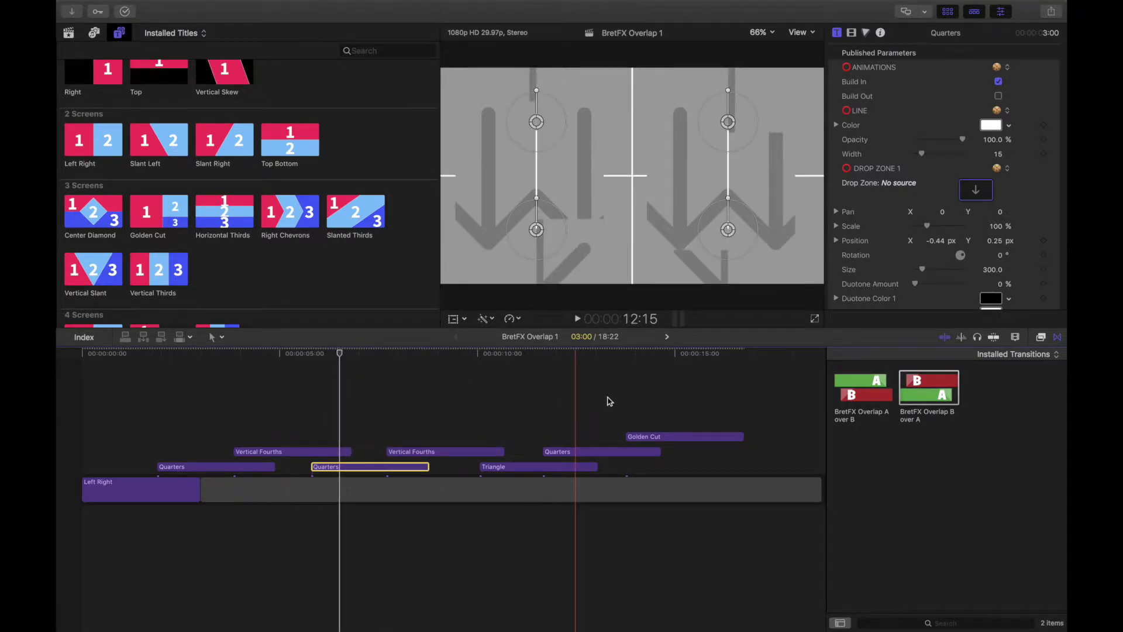
{"action": "left_click_drag", "start_coordinate": [660, 421], "coordinate": [233, 470]}
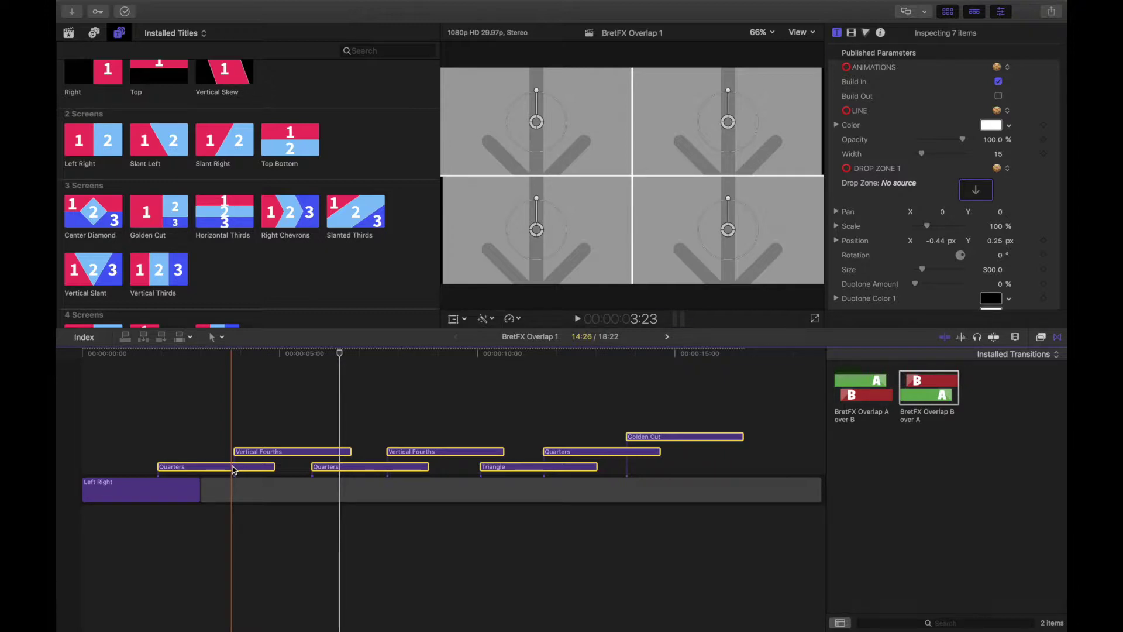
- Reselect all connected title clips and give them a 2:00 duration
{"action": "key", "text": "ctrl+d"}
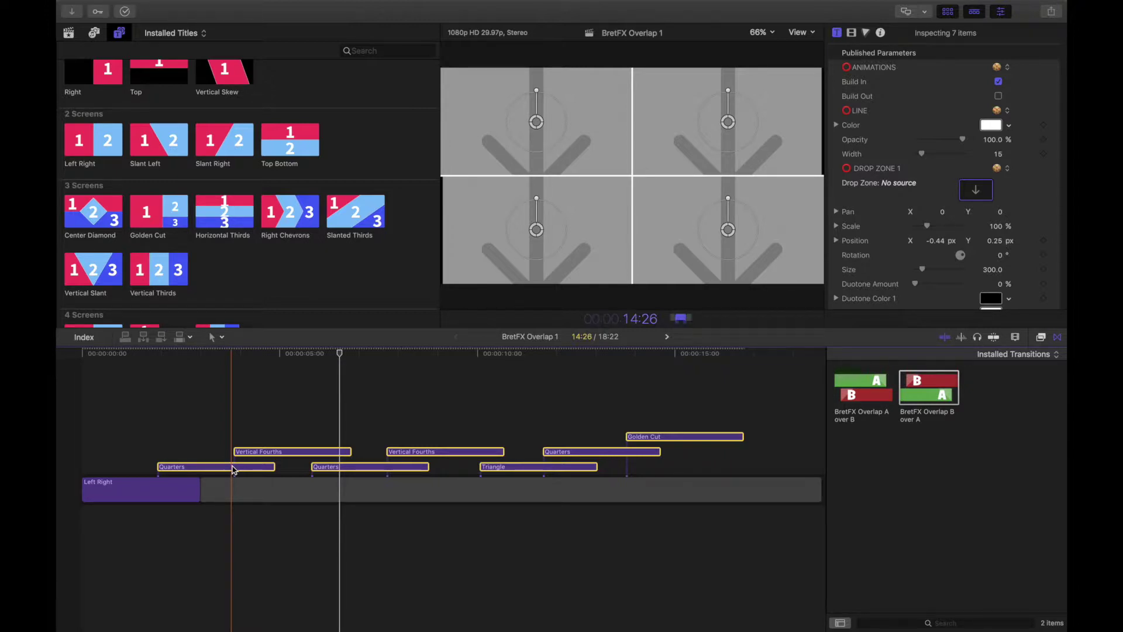
{"action": "key", "text": "Return"}
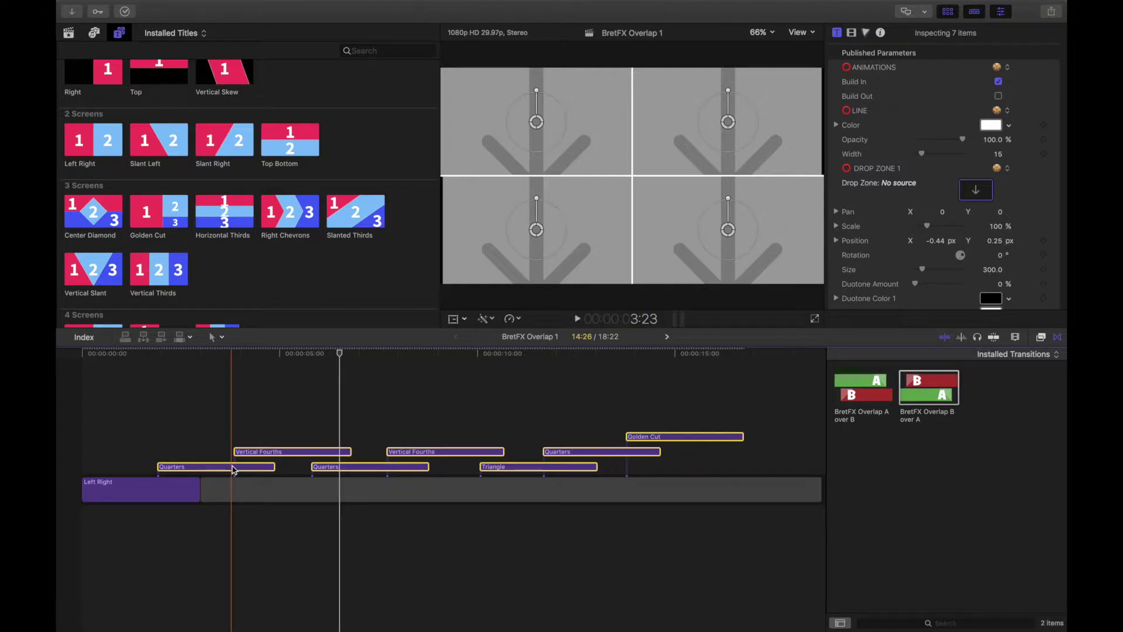
{"action": "left_click", "coordinate": [214, 413]}
{"action": "left_click", "coordinate": [278, 389]}
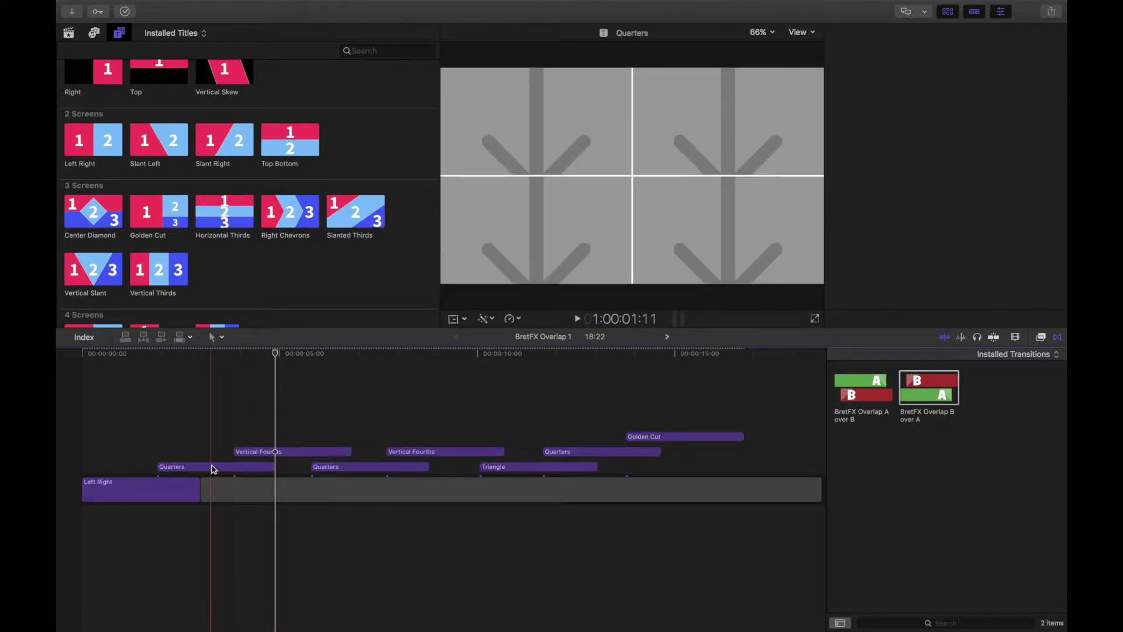
{"action": "left_click", "coordinate": [210, 469]}
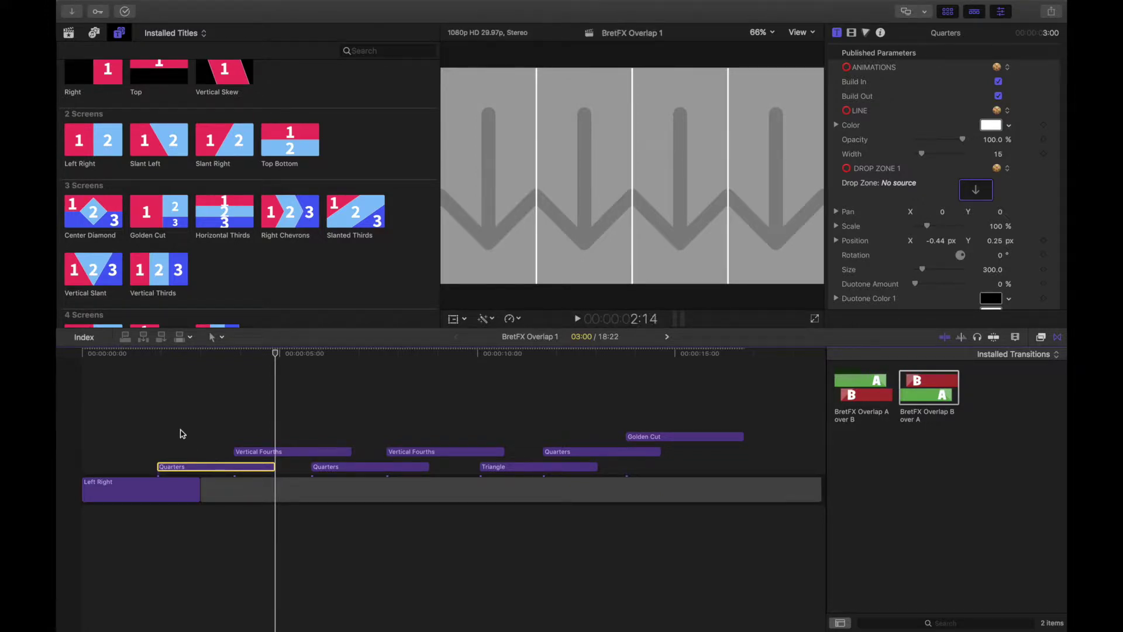
{"action": "left_click_drag", "start_coordinate": [171, 406], "coordinate": [648, 472]}
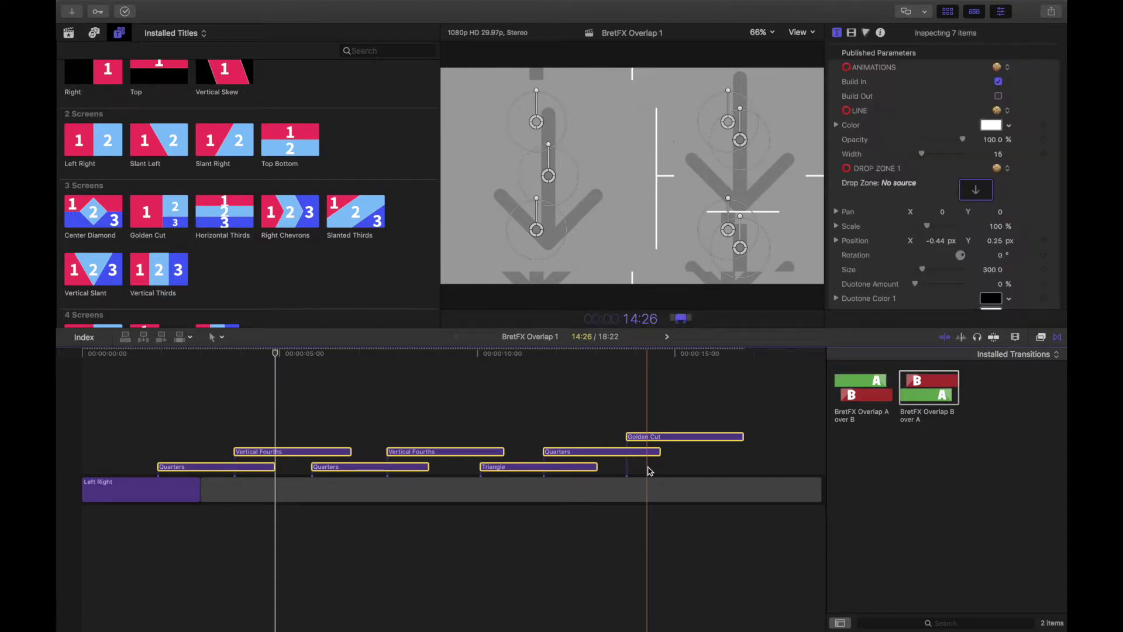
{"action": "type", "text": "2"}
{"action": "key", "text": "Return"}
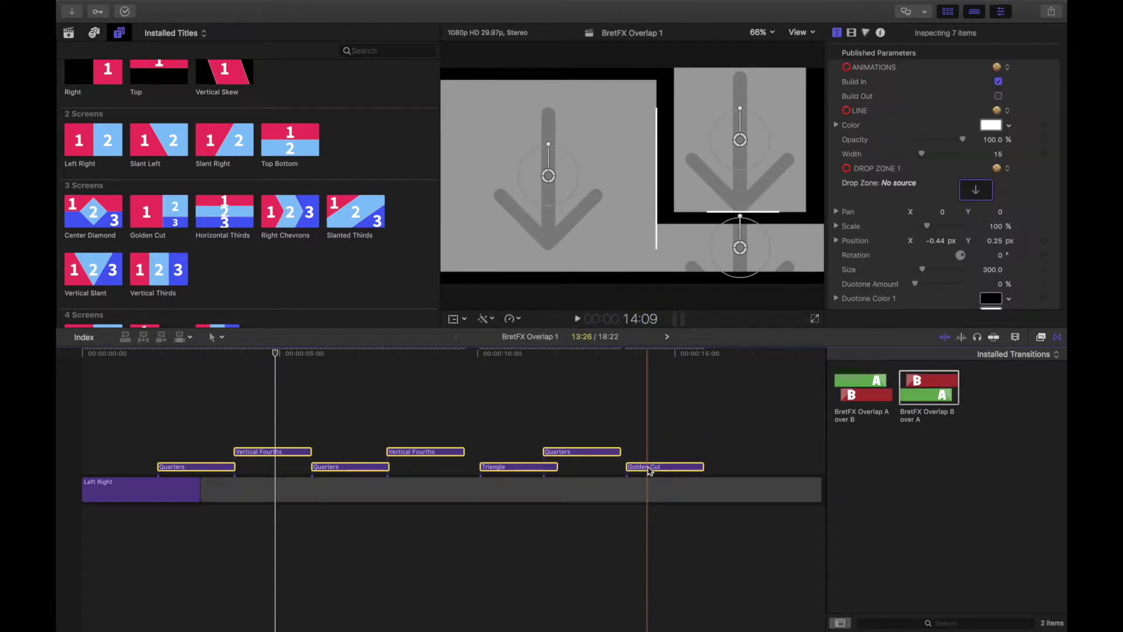
- Slide Vertical Fourths, Quarters, Triangle and Quarters clips earlier into overlapping stepped lanes
{"action": "left_click", "coordinate": [298, 400]}
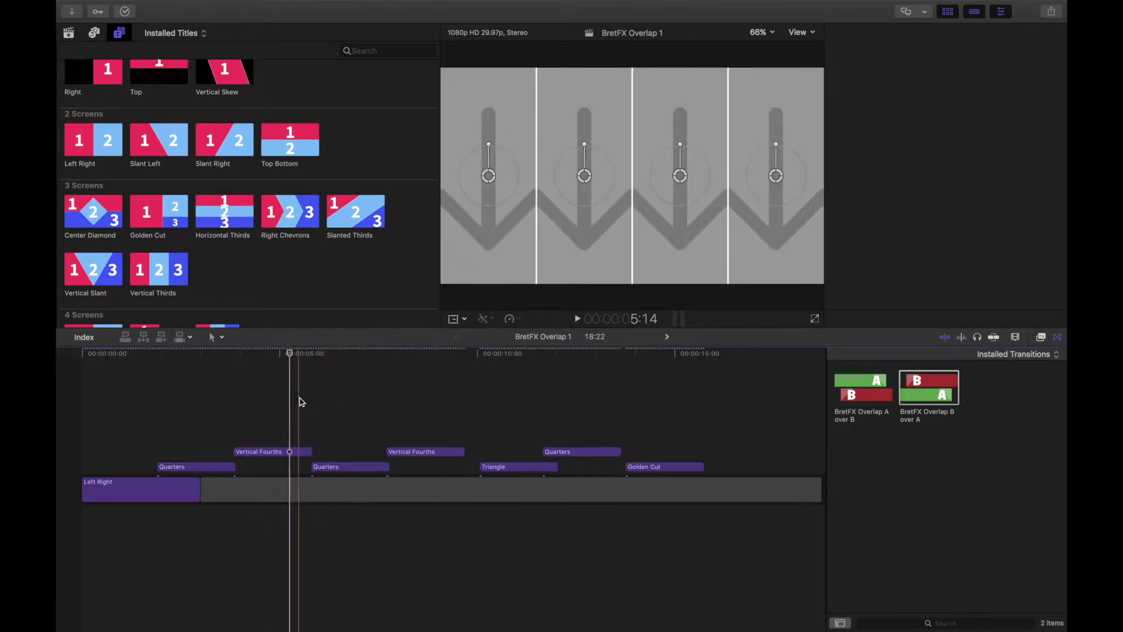
{"action": "left_click_drag", "start_coordinate": [272, 453], "coordinate": [251, 451]}
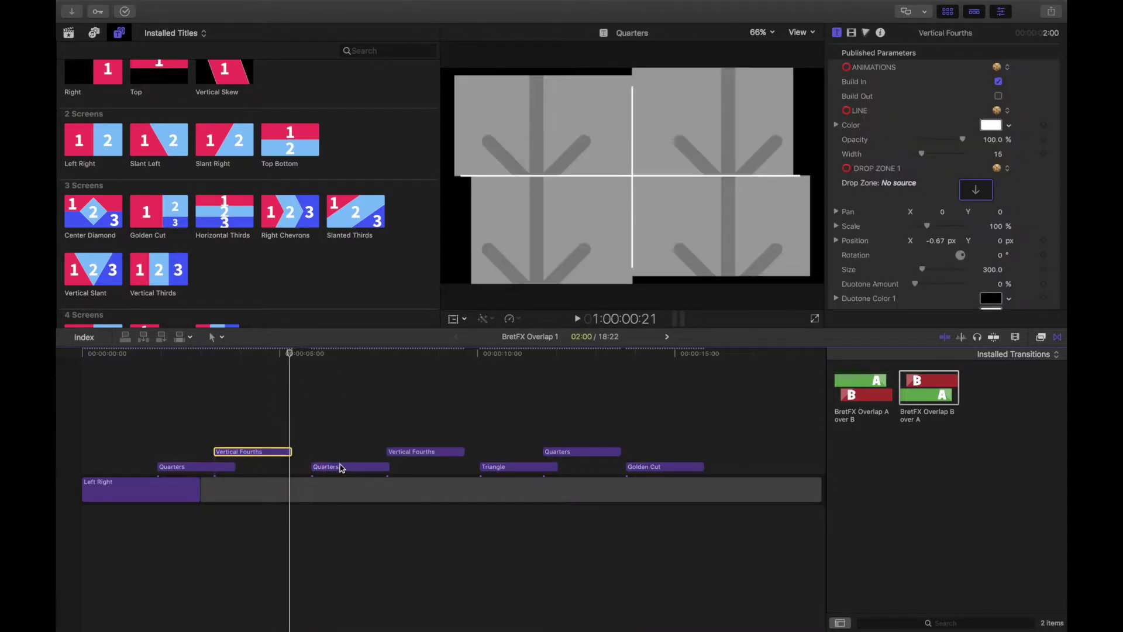
{"action": "left_click_drag", "start_coordinate": [339, 464], "coordinate": [294, 467]}
{"action": "left_click_drag", "start_coordinate": [418, 451], "coordinate": [350, 450]}
{"action": "left_click_drag", "start_coordinate": [501, 466], "coordinate": [395, 435]}
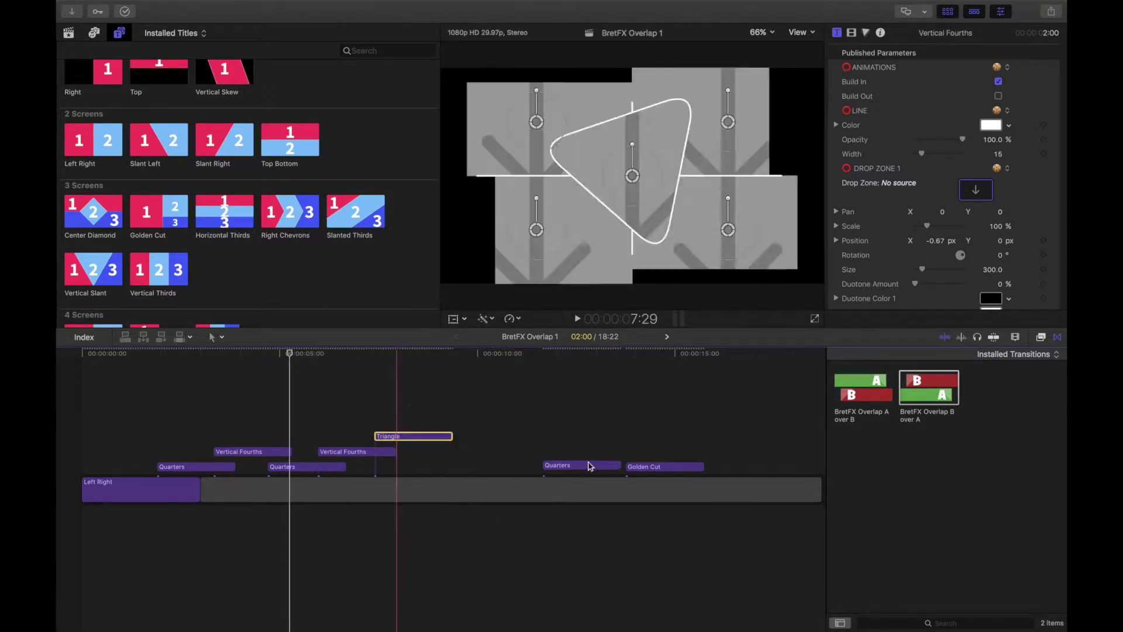
{"action": "left_click_drag", "start_coordinate": [583, 470], "coordinate": [457, 421]}
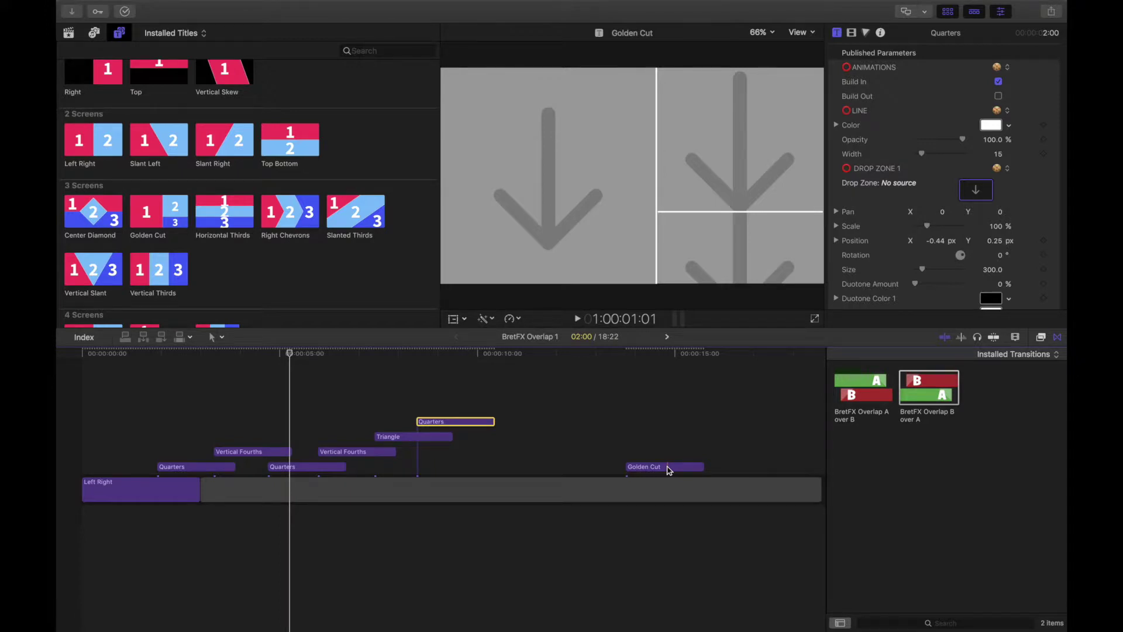
{"action": "mouse_move", "coordinate": [261, 356]}
{"action": "left_mouse_down"}
{"action": "mouse_move", "coordinate": [159, 374]}
{"action": "mouse_move", "coordinate": [299, 375]}
{"action": "mouse_move", "coordinate": [161, 380]}
{"action": "mouse_move", "coordinate": [289, 380]}
{"action": "left_mouse_up"}
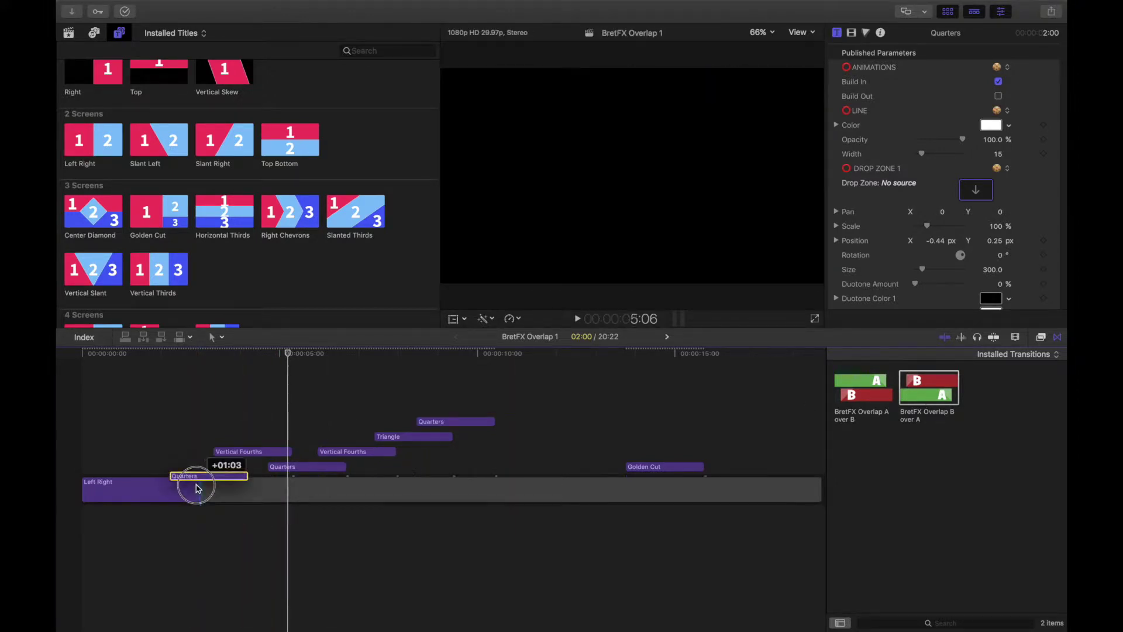
- Move the titles back into the main storyline in order after Left Right
{"action": "left_click_drag", "start_coordinate": [184, 469], "coordinate": [226, 483]}
{"action": "left_click", "coordinate": [306, 457]}
{"action": "left_click_drag", "start_coordinate": [307, 462], "coordinate": [303, 488]}
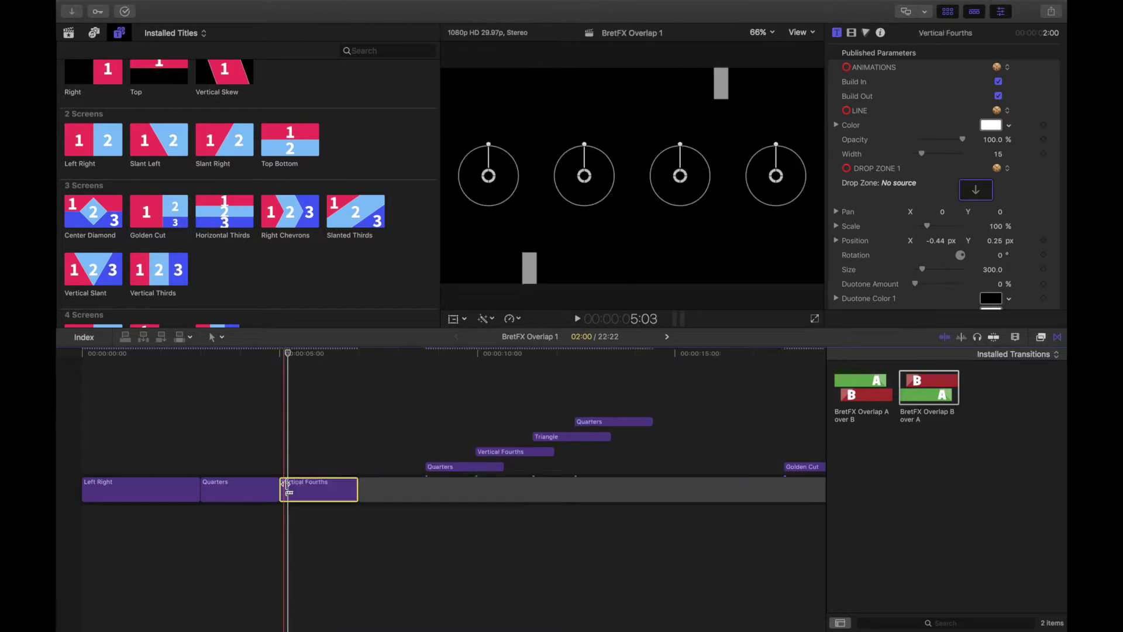
{"action": "left_click_drag", "start_coordinate": [467, 470], "coordinate": [394, 494]}
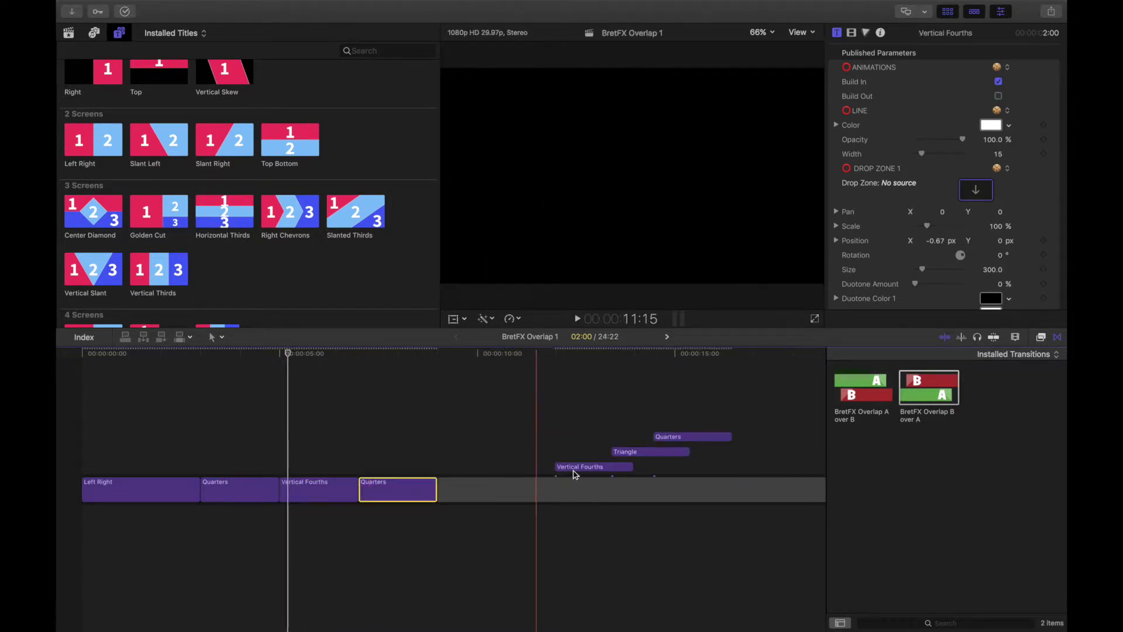
{"action": "left_click_drag", "start_coordinate": [571, 468], "coordinate": [479, 488]}
{"action": "left_click_drag", "start_coordinate": [710, 470], "coordinate": [614, 487]}
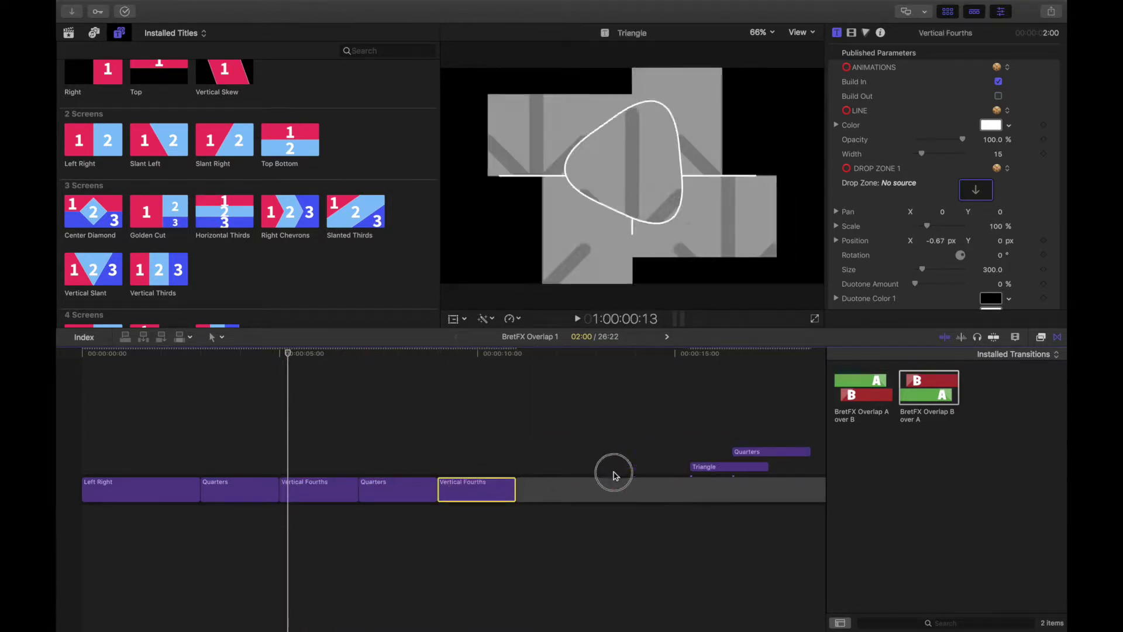
{"action": "mouse_move", "coordinate": [764, 452]}
{"action": "left_mouse_down"}
{"action": "mouse_move", "coordinate": [819, 469]}
{"action": "mouse_move", "coordinate": [606, 485]}
{"action": "left_mouse_up"}
- Select all seven titles and set their duration to 5:00
{"action": "left_click", "coordinate": [746, 492]}
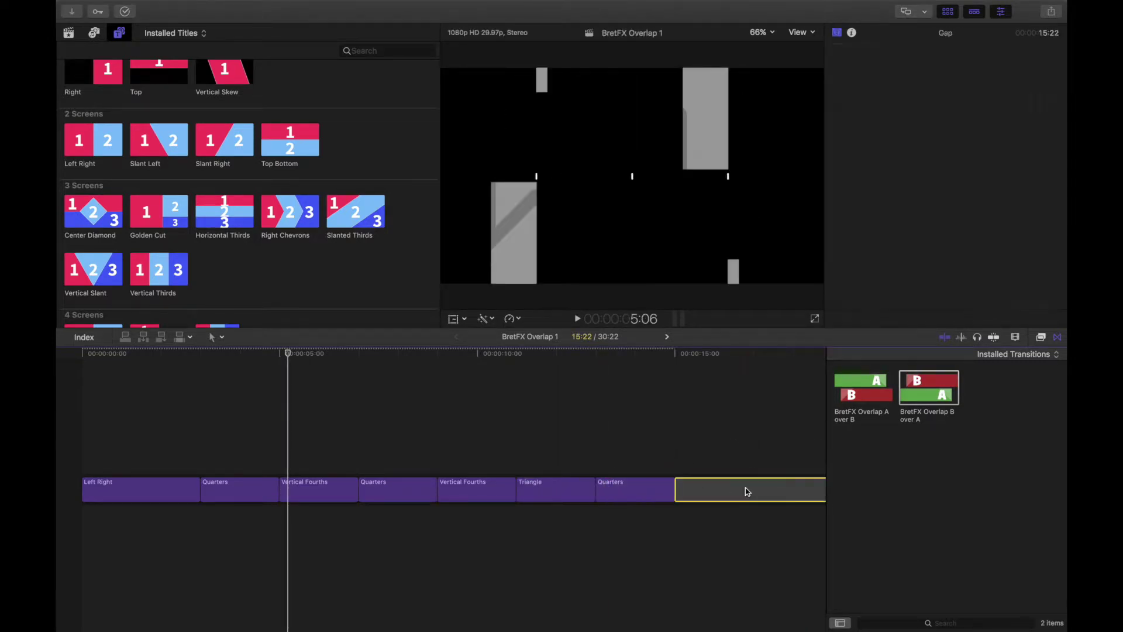
{"action": "left_click_drag", "start_coordinate": [155, 464], "coordinate": [611, 490]}
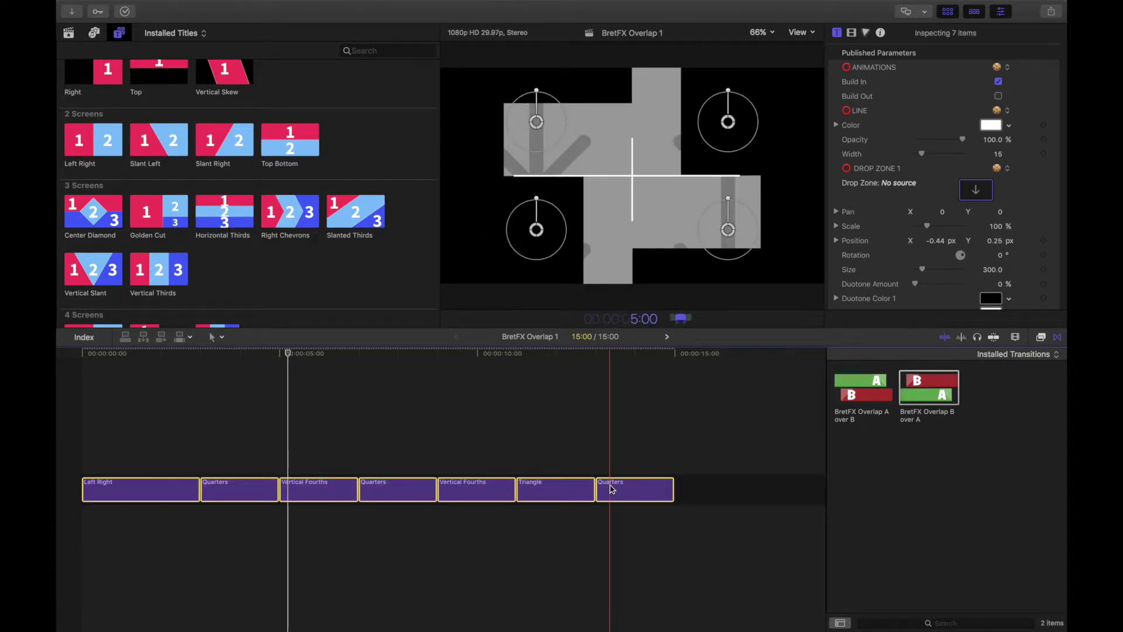
{"action": "key", "text": "Return"}
{"action": "key", "text": "shift+z"}
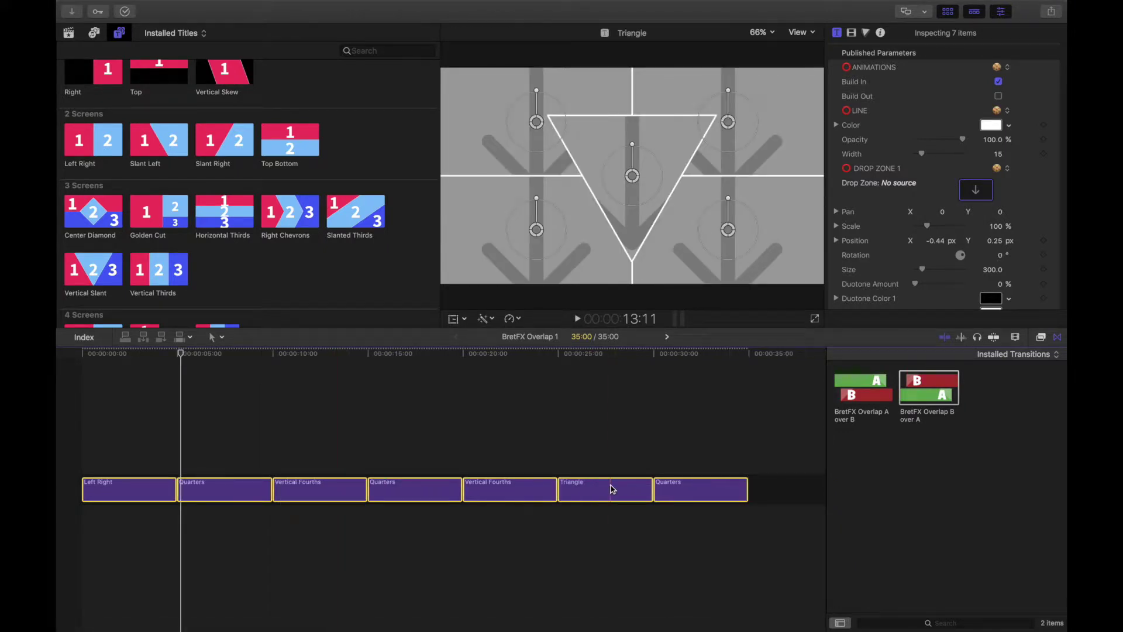
{"action": "left_click", "coordinate": [584, 441]}
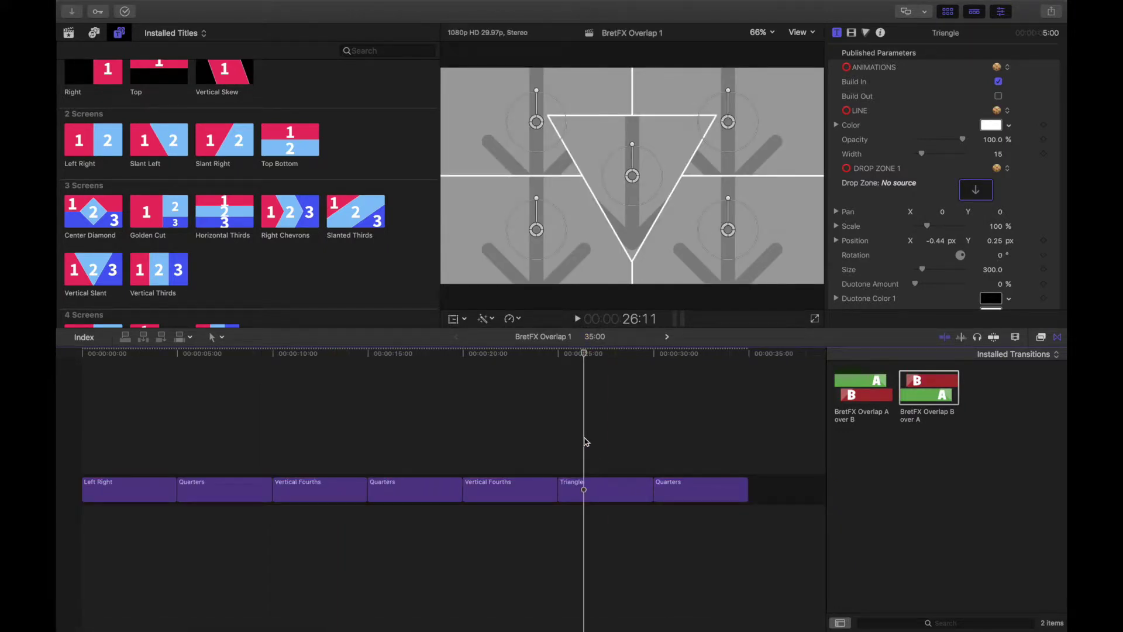
{"action": "left_click", "coordinate": [167, 439]}
{"action": "key", "text": "space"}
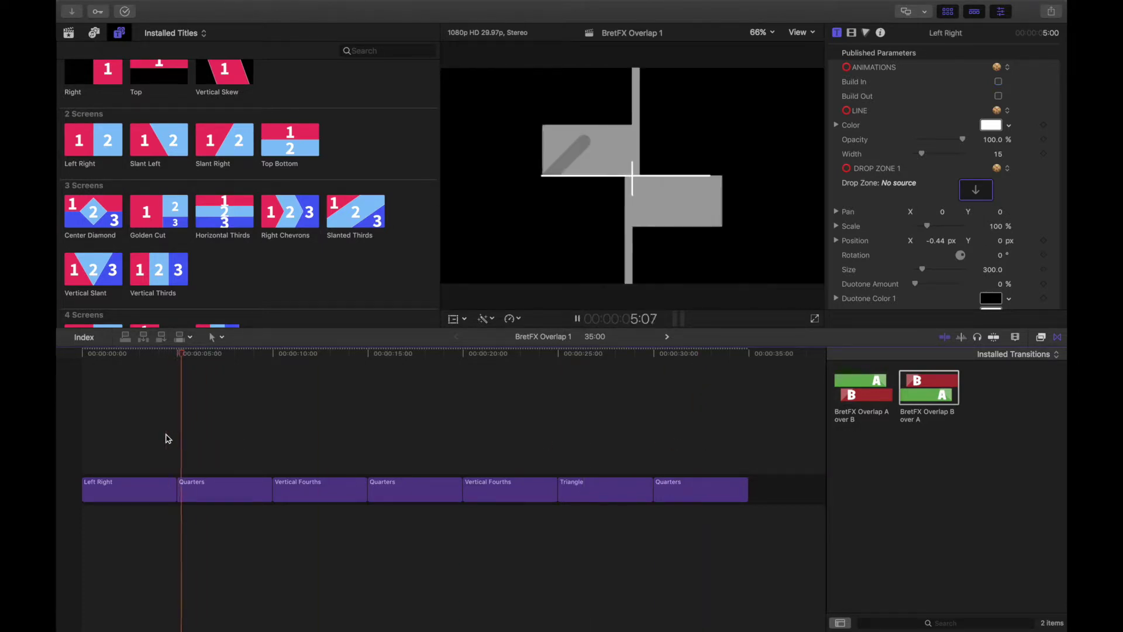
{"action": "left_click", "coordinate": [266, 359]}
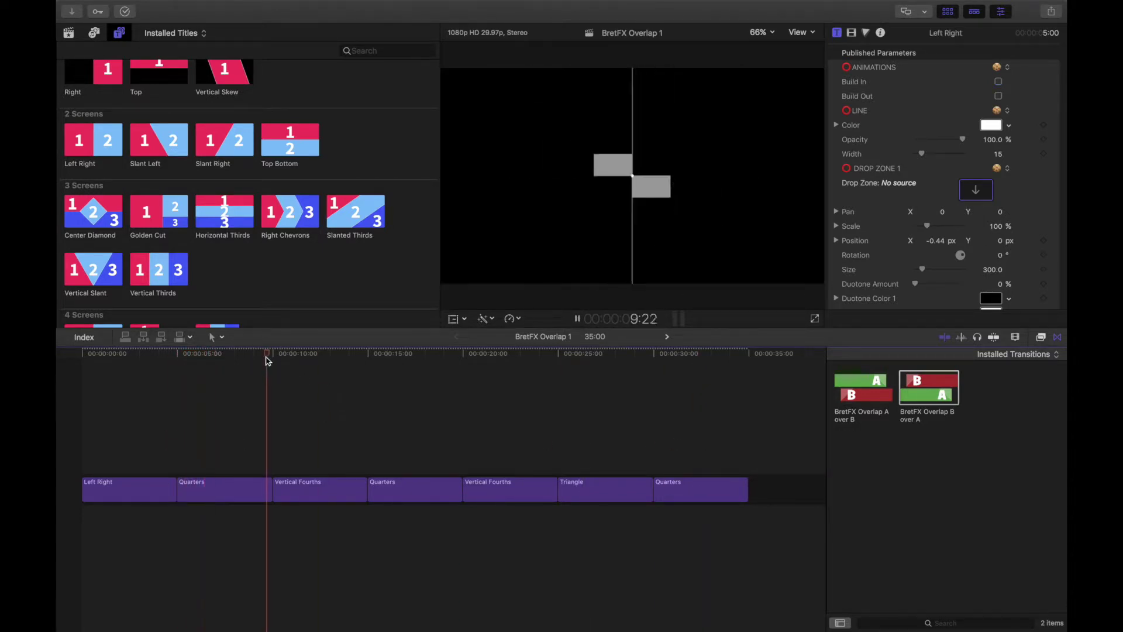
{"action": "key", "text": "space"}
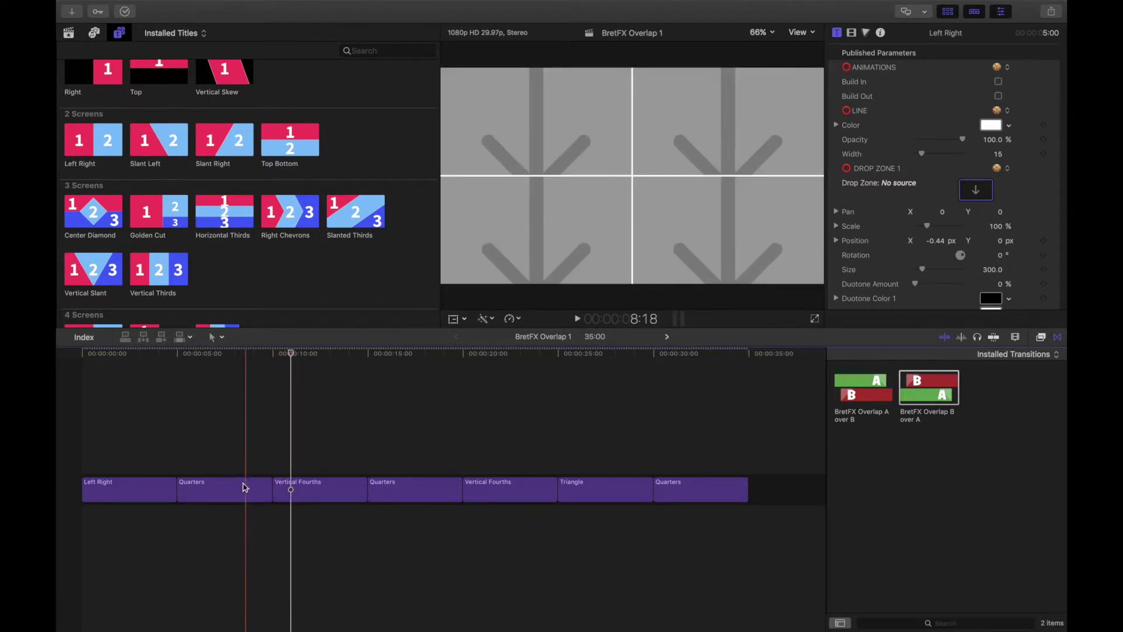
{"action": "left_click", "coordinate": [245, 488]}
{"action": "left_click", "coordinate": [999, 97]}
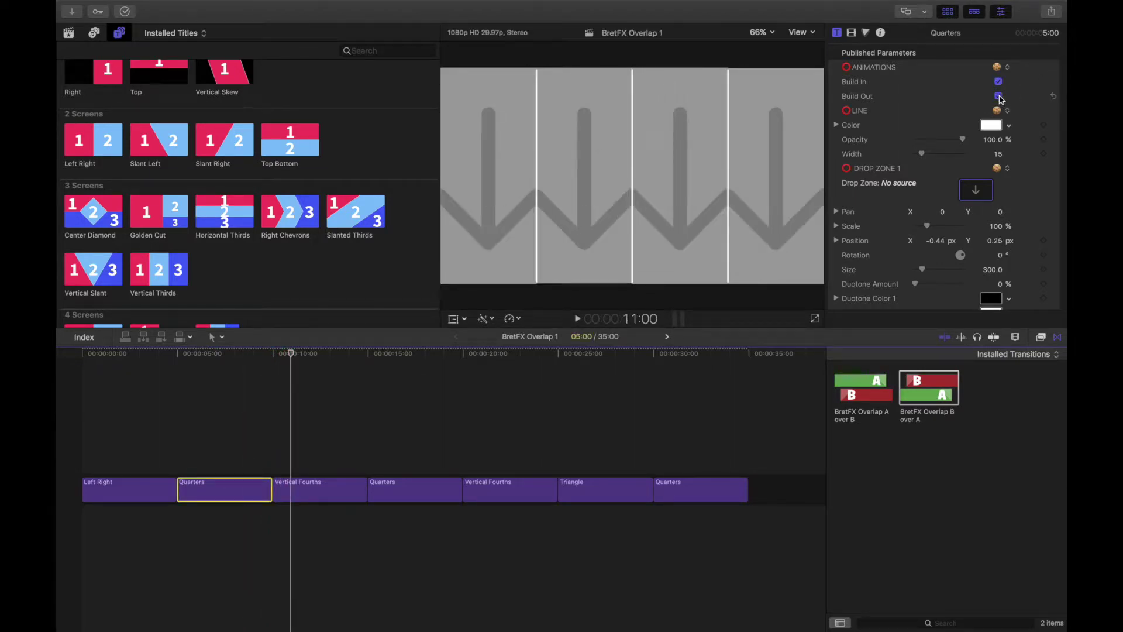
{"action": "left_click", "coordinate": [331, 492]}
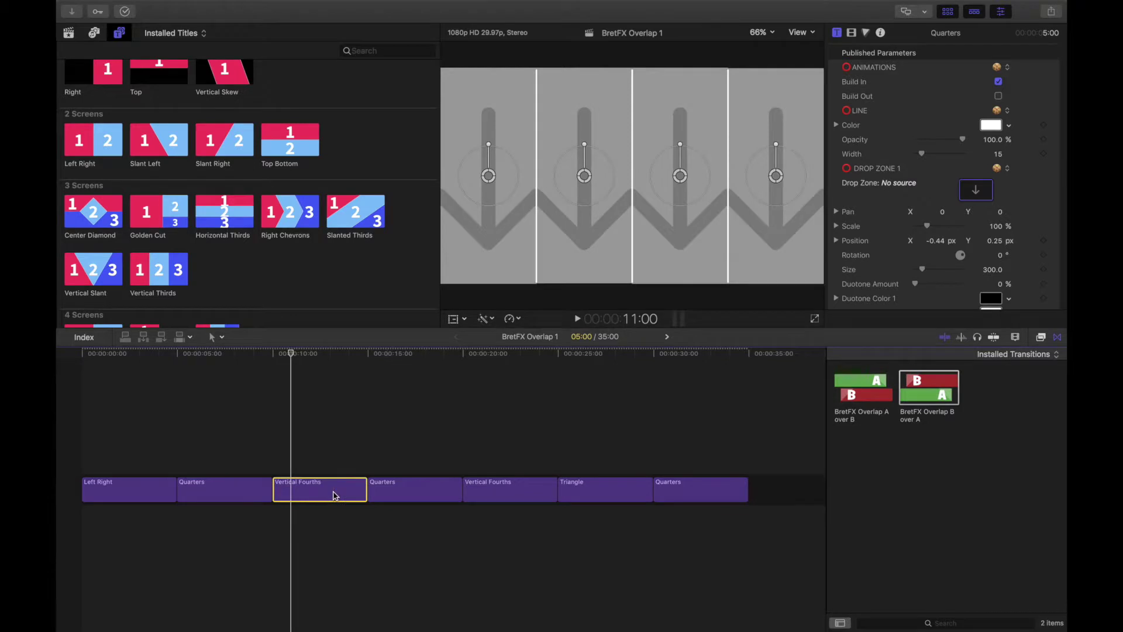
{"action": "left_click", "coordinate": [419, 492]}
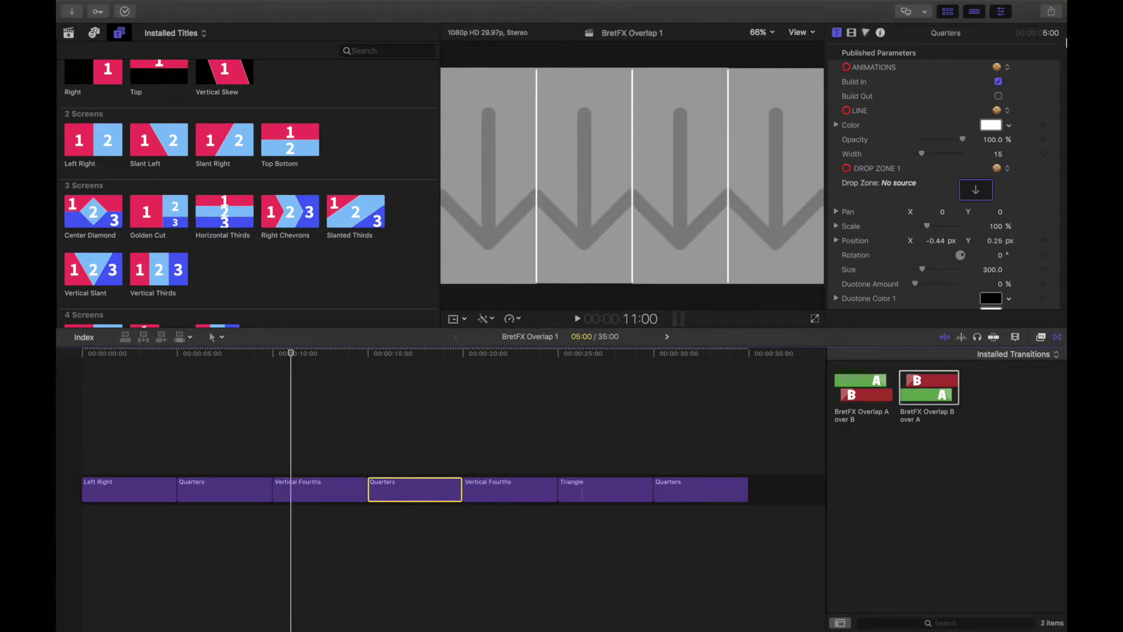
{"action": "left_click", "coordinate": [512, 490]}
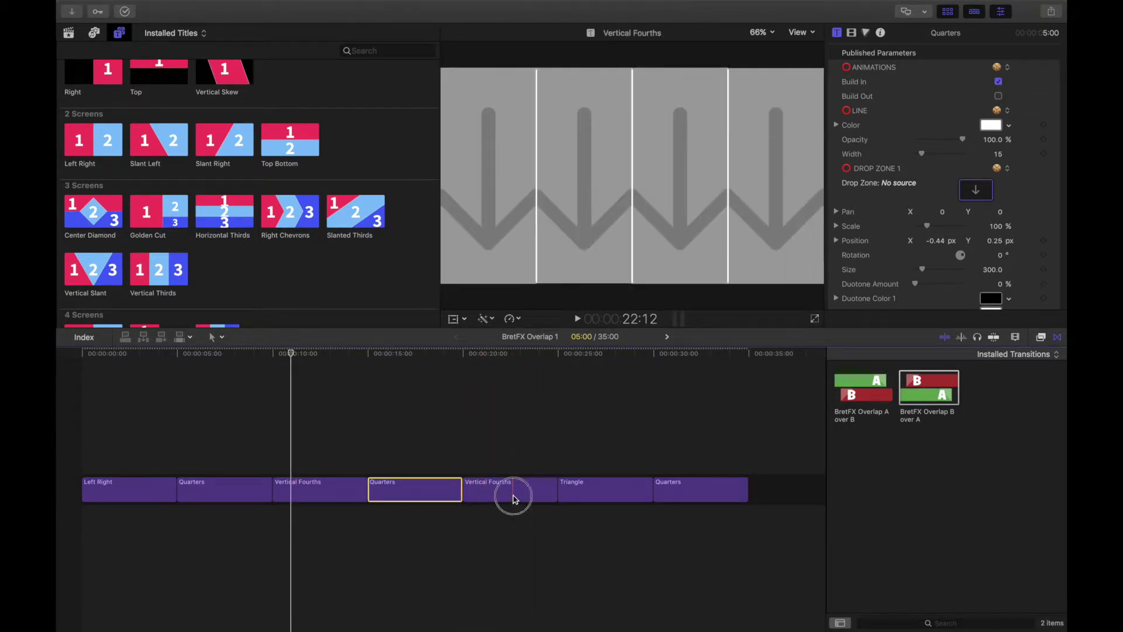
{"action": "left_click", "coordinate": [611, 492]}
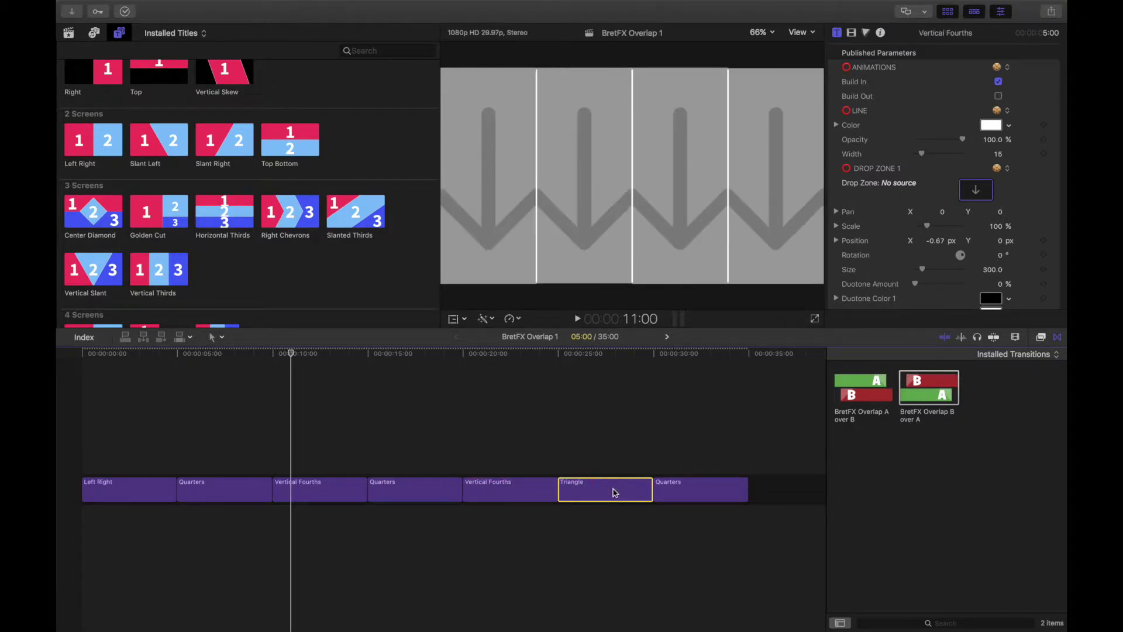
{"action": "left_click", "coordinate": [695, 492]}
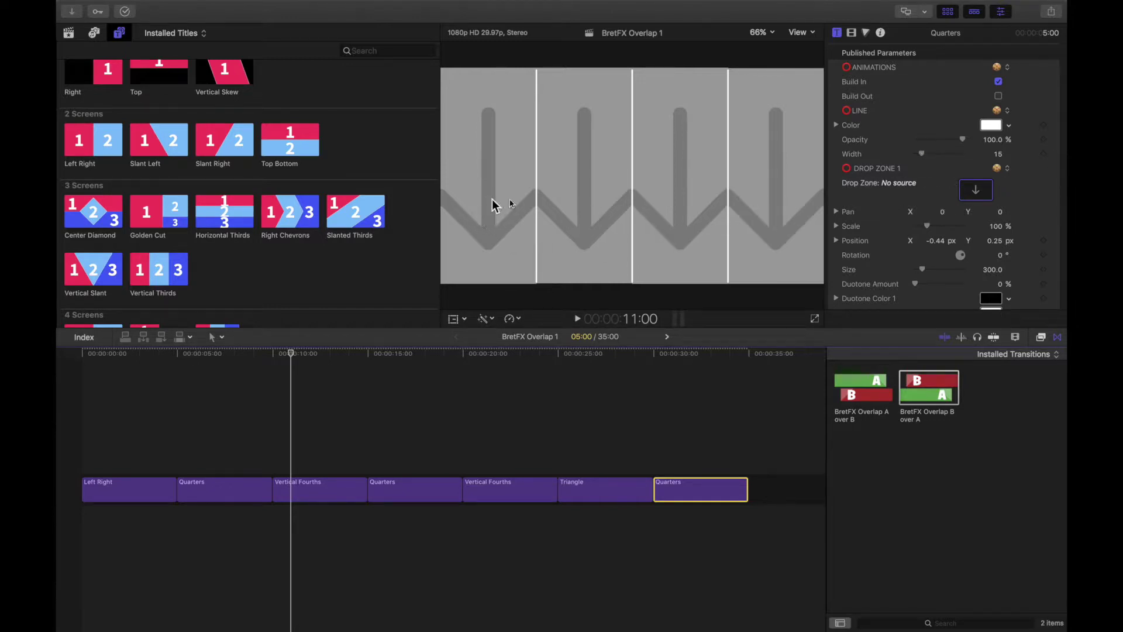
{"action": "scroll", "coordinate": [886, 216], "scroll_direction": "down", "scroll_amount": 3}
{"action": "scroll", "coordinate": [881, 211], "scroll_direction": "down", "scroll_amount": 5}
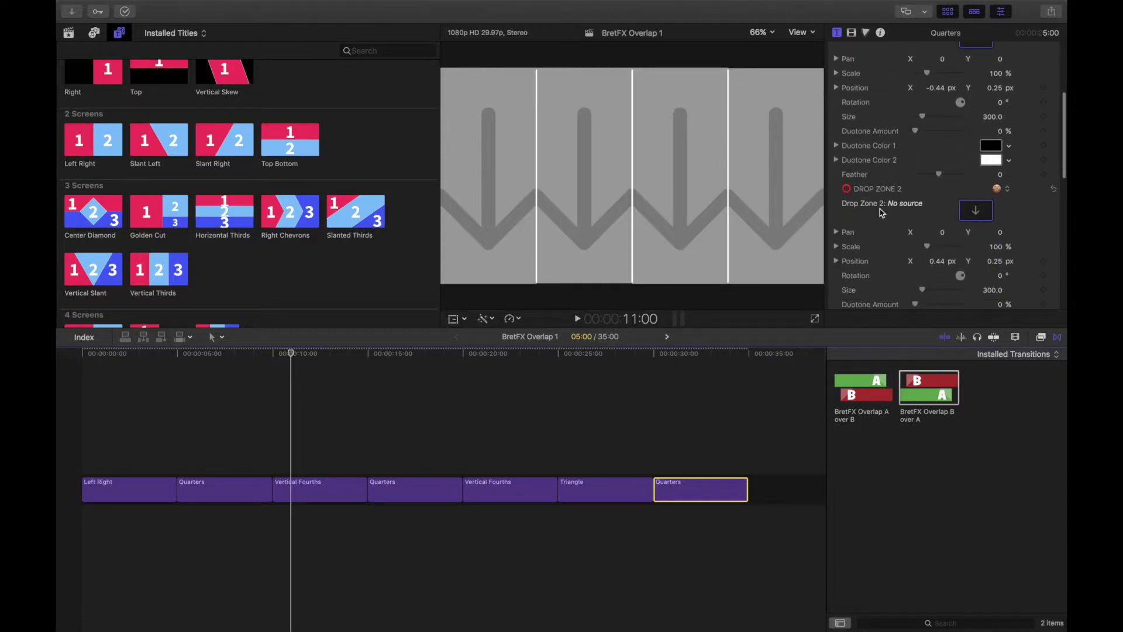
{"action": "scroll", "coordinate": [881, 209], "scroll_direction": "down", "scroll_amount": 5}
{"action": "scroll", "coordinate": [881, 209], "scroll_direction": "down", "scroll_amount": 5}
{"action": "scroll", "coordinate": [880, 208], "scroll_direction": "up", "scroll_amount": 3}
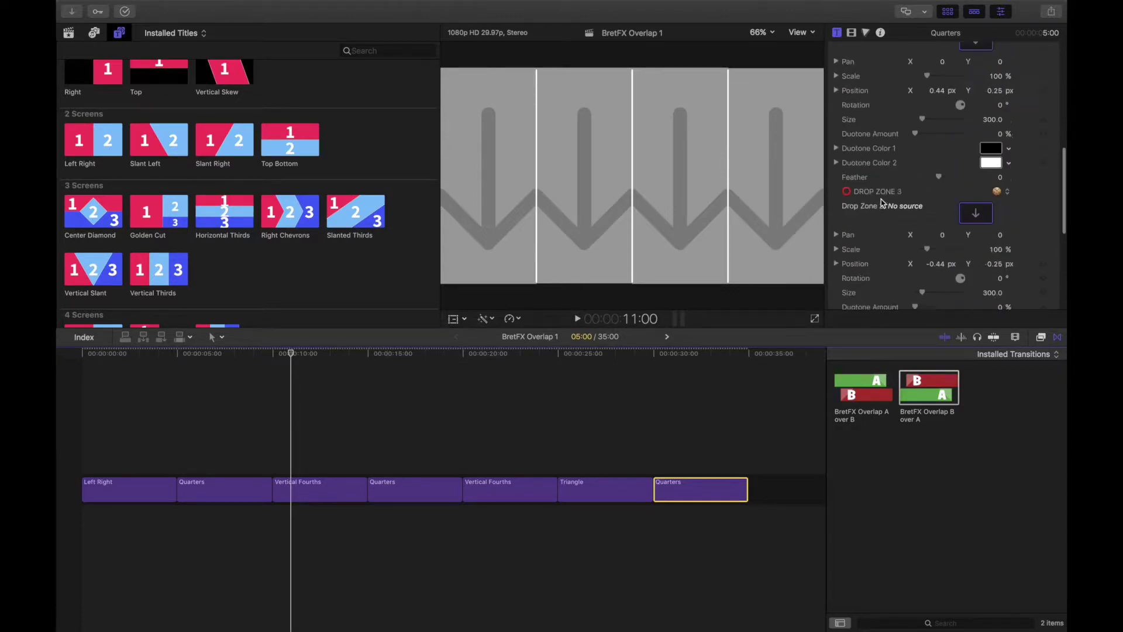
{"action": "scroll", "coordinate": [878, 204], "scroll_direction": "up", "scroll_amount": 5}
{"action": "scroll", "coordinate": [872, 198], "scroll_direction": "up", "scroll_amount": 2}
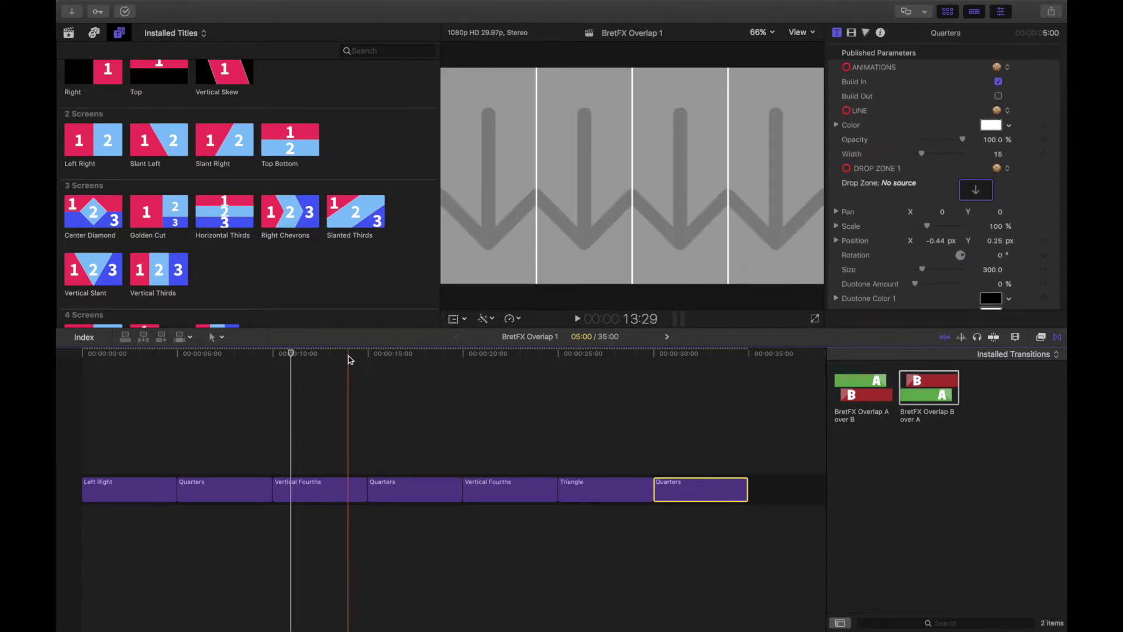
{"action": "left_click_drag", "start_coordinate": [311, 358], "coordinate": [273, 366]}
{"action": "key", "text": "space"}
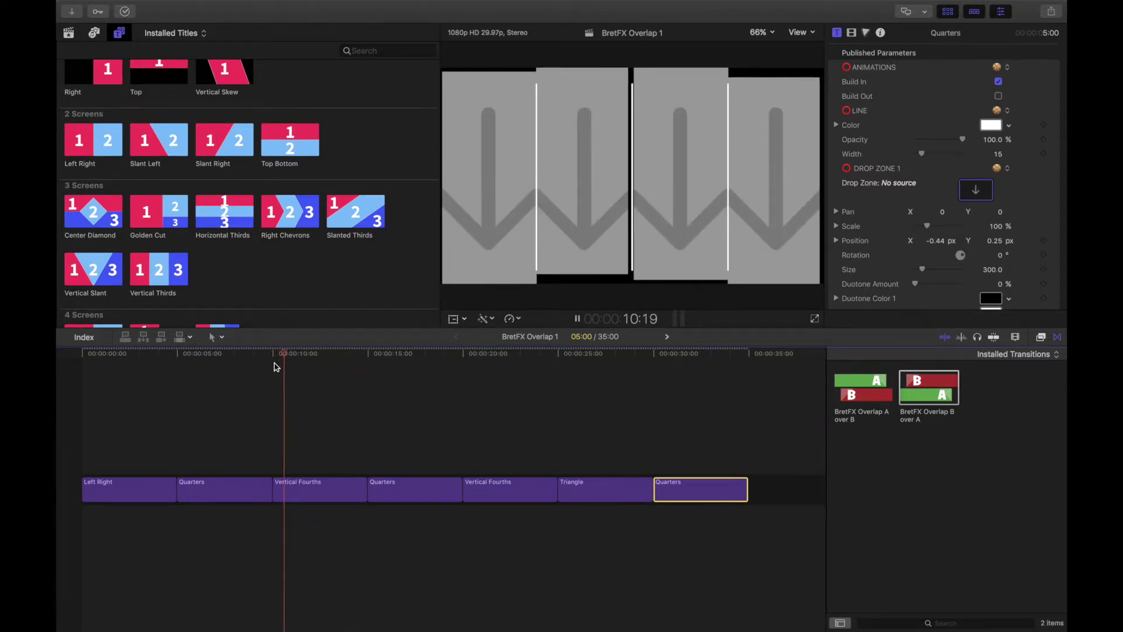
{"action": "left_click_drag", "start_coordinate": [369, 358], "coordinate": [368, 356]}
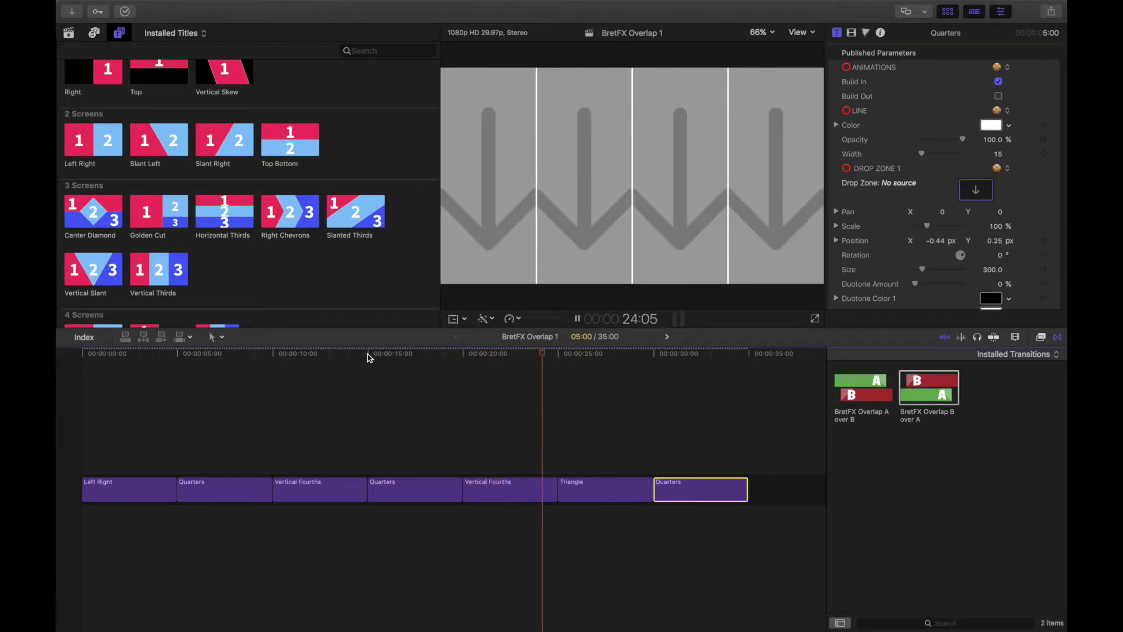
{"action": "key", "text": "space"}
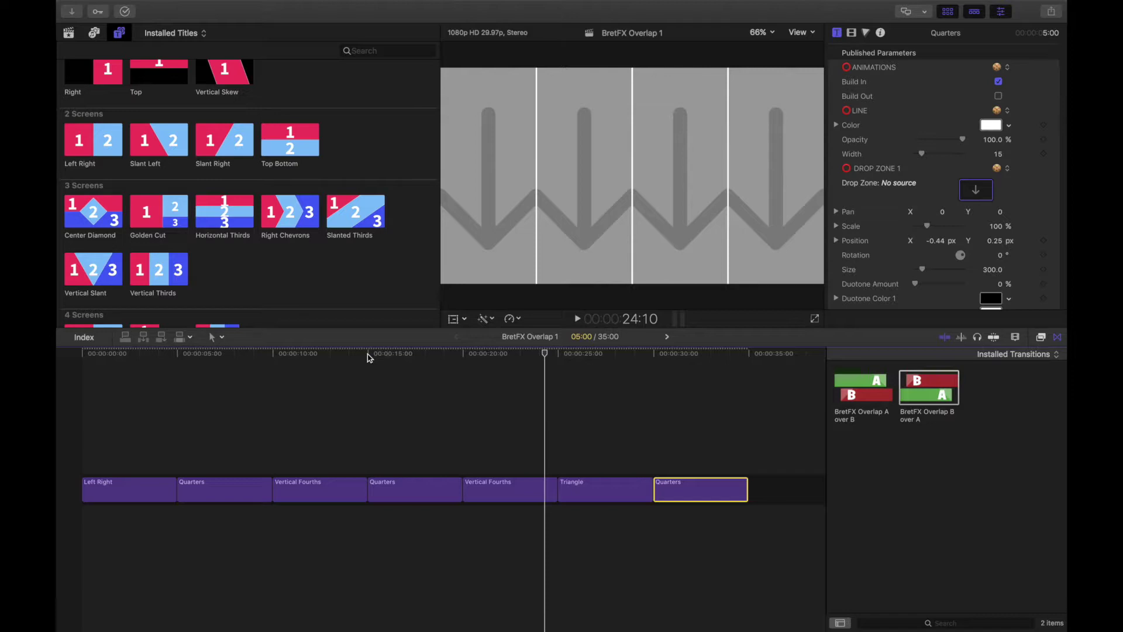
{"action": "left_click", "coordinate": [695, 460]}
- Add BretFX Overlap B over A at every edit, deleting the opening and closing transitions
{"action": "left_click_drag", "start_coordinate": [695, 461], "coordinate": [162, 462]}
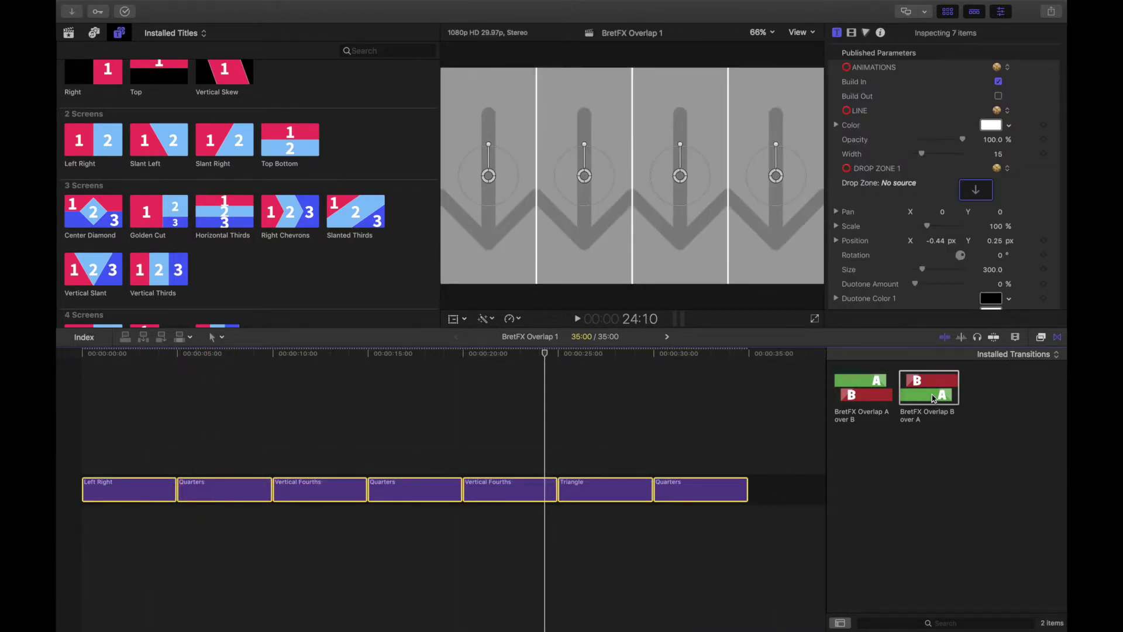
{"action": "double_click", "coordinate": [933, 400]}
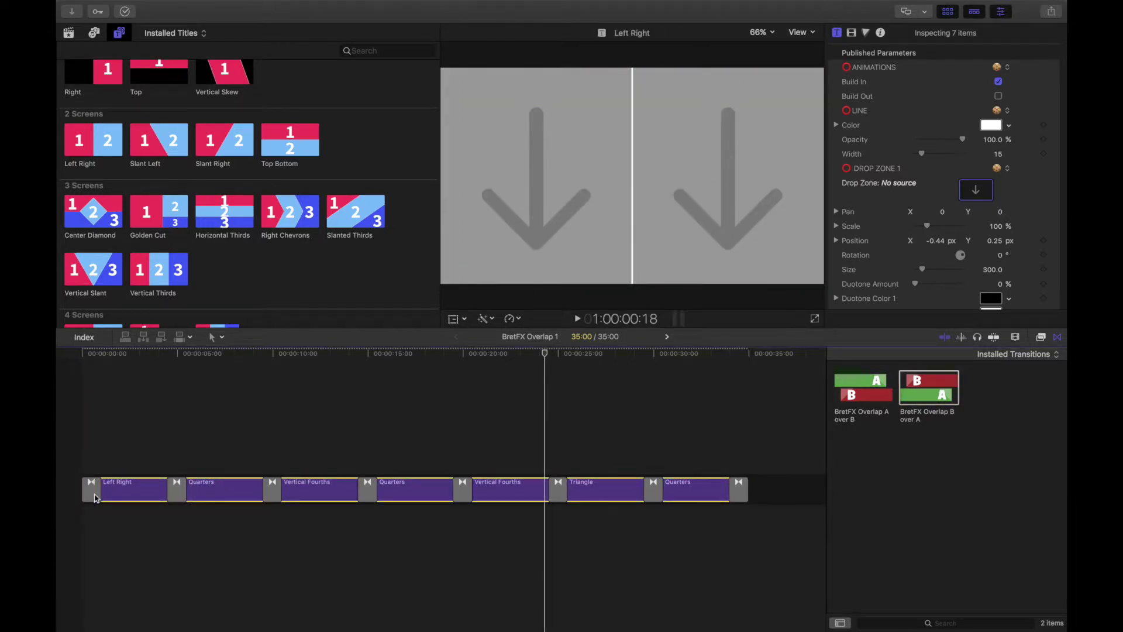
{"action": "left_click", "coordinate": [91, 486]}
{"action": "key", "text": "Delete"}
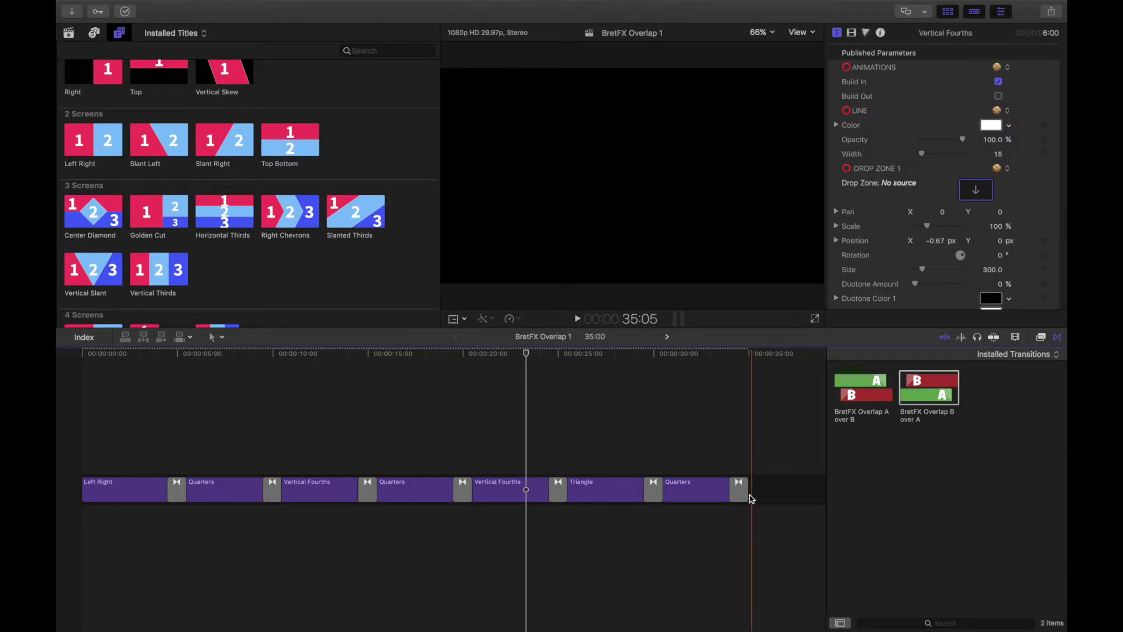
{"action": "left_click", "coordinate": [739, 489]}
{"action": "key", "text": "Delete"}
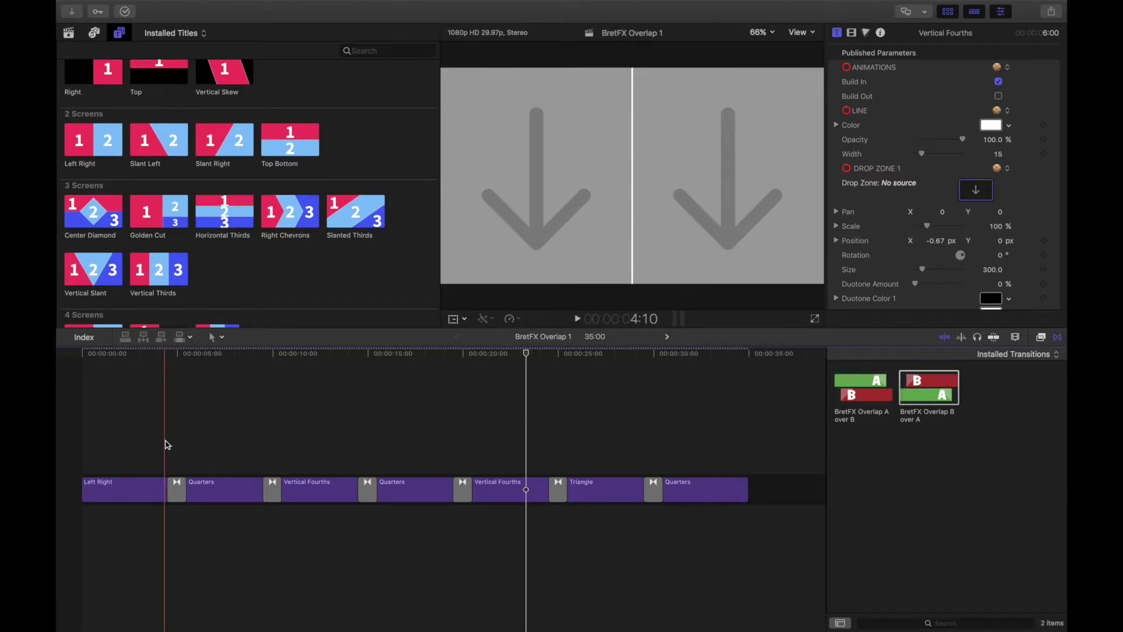
{"action": "key", "text": "space"}
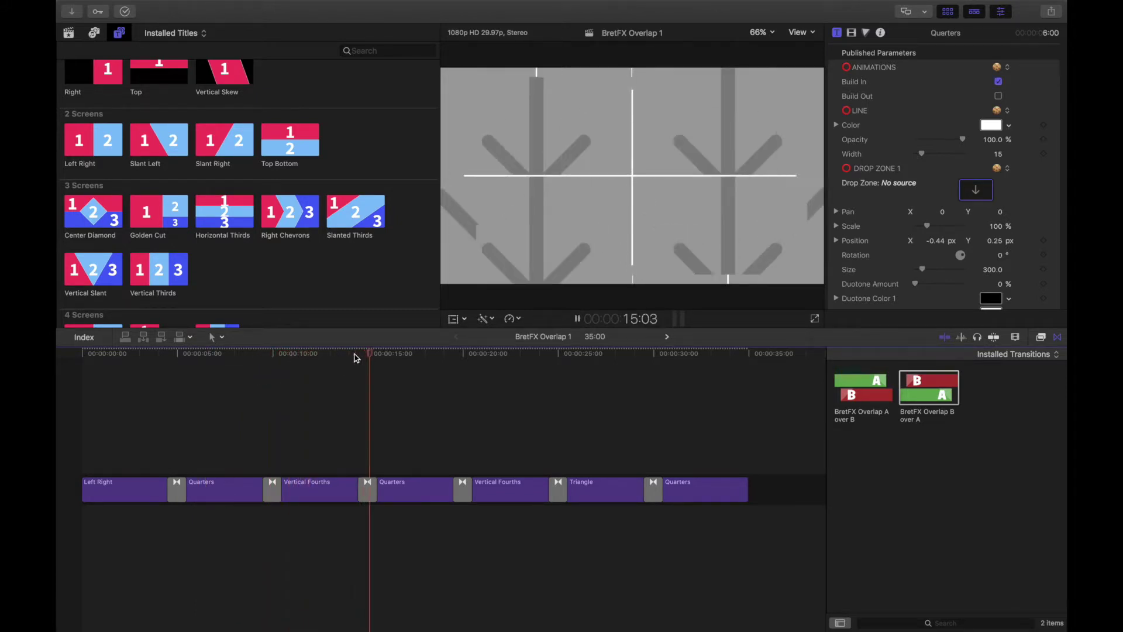
{"action": "key", "text": "space"}
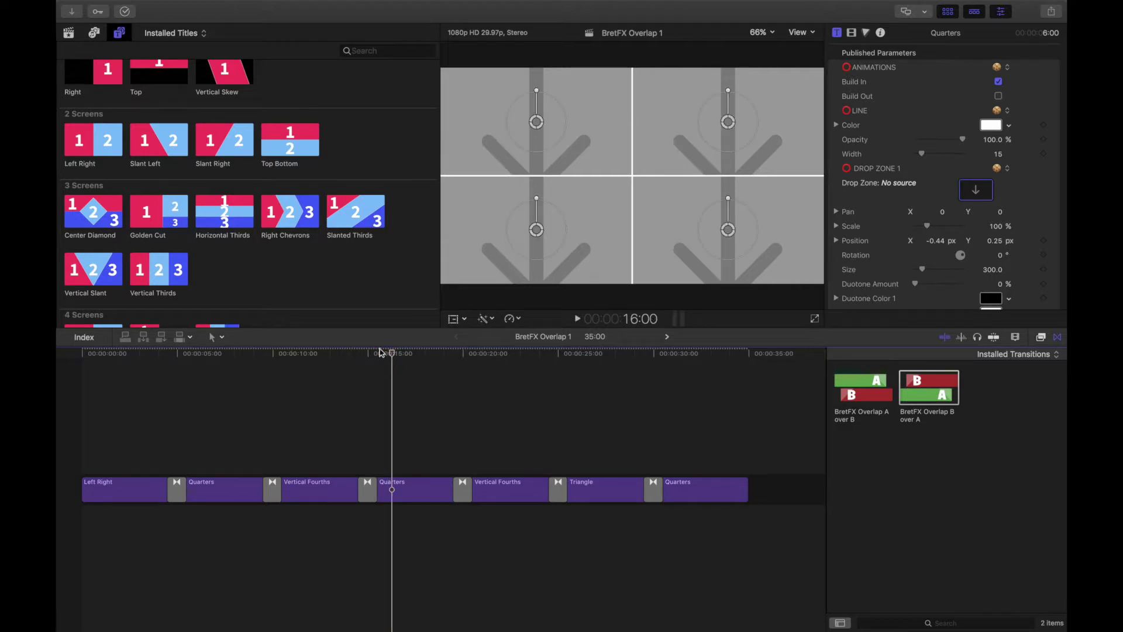
{"action": "left_click", "coordinate": [356, 354]}
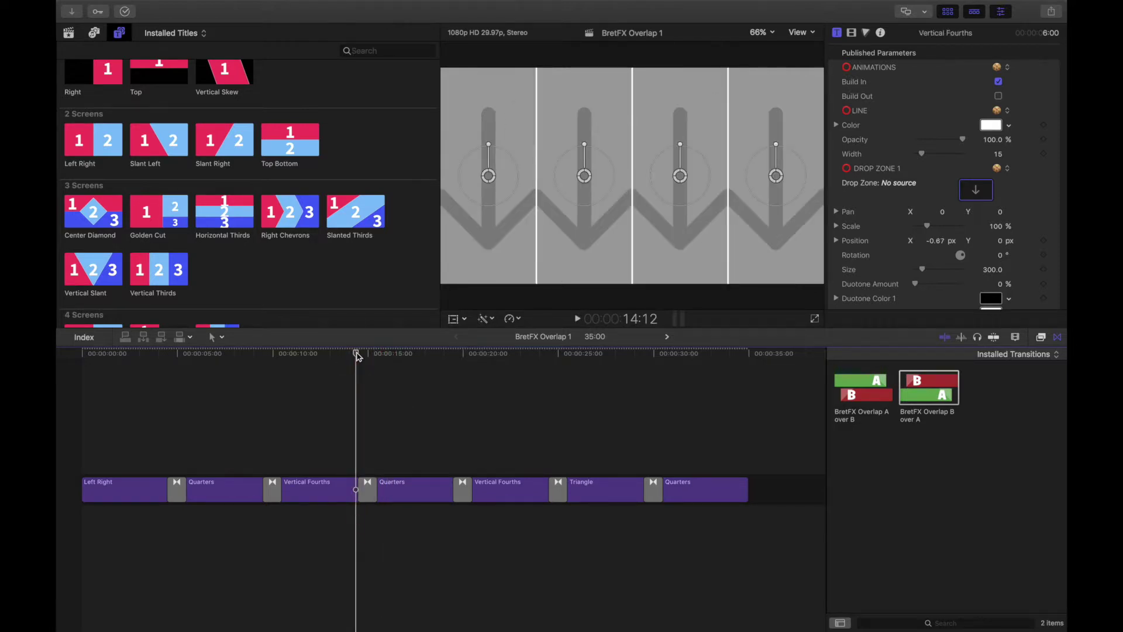
{"action": "key", "text": "space"}
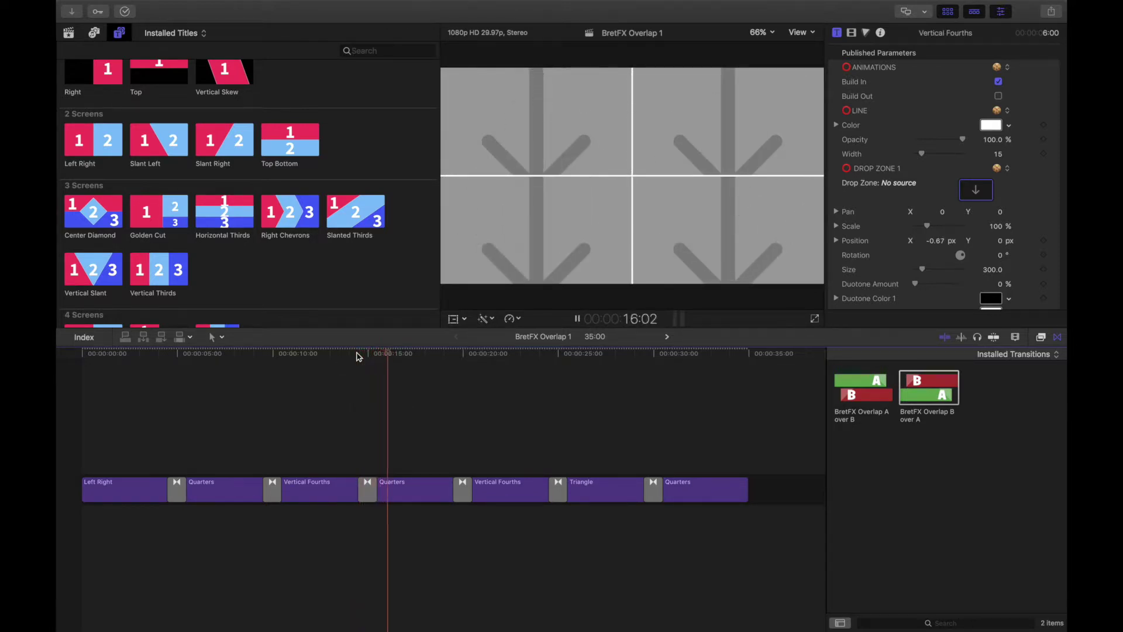
{"action": "key", "text": "space"}
{"action": "left_click", "coordinate": [374, 491]}
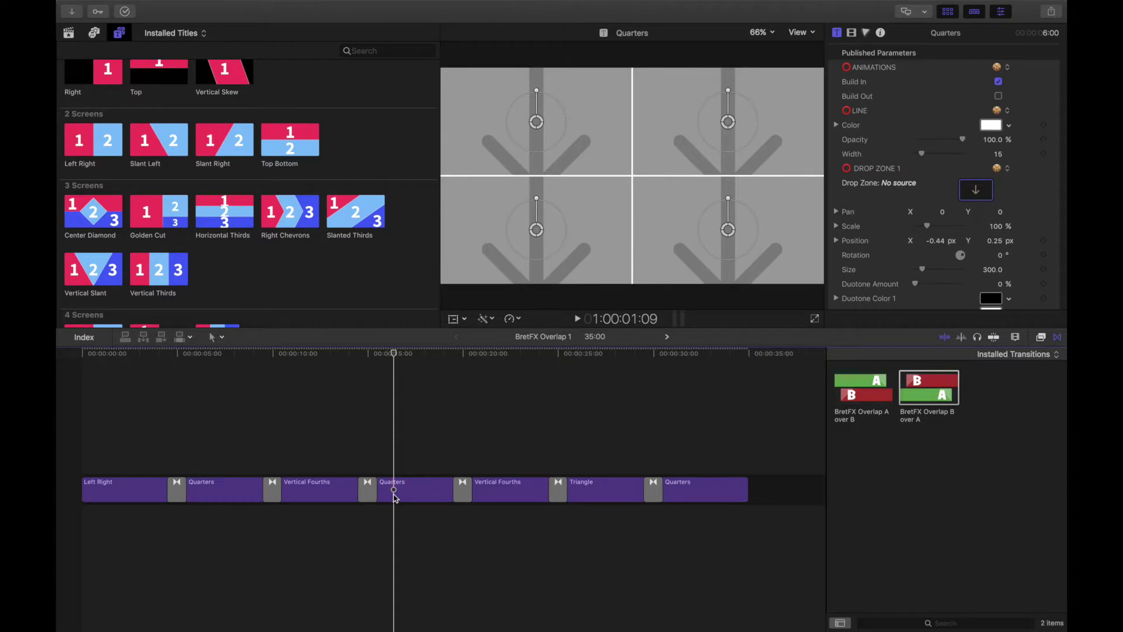
{"action": "left_click", "coordinate": [381, 497]}
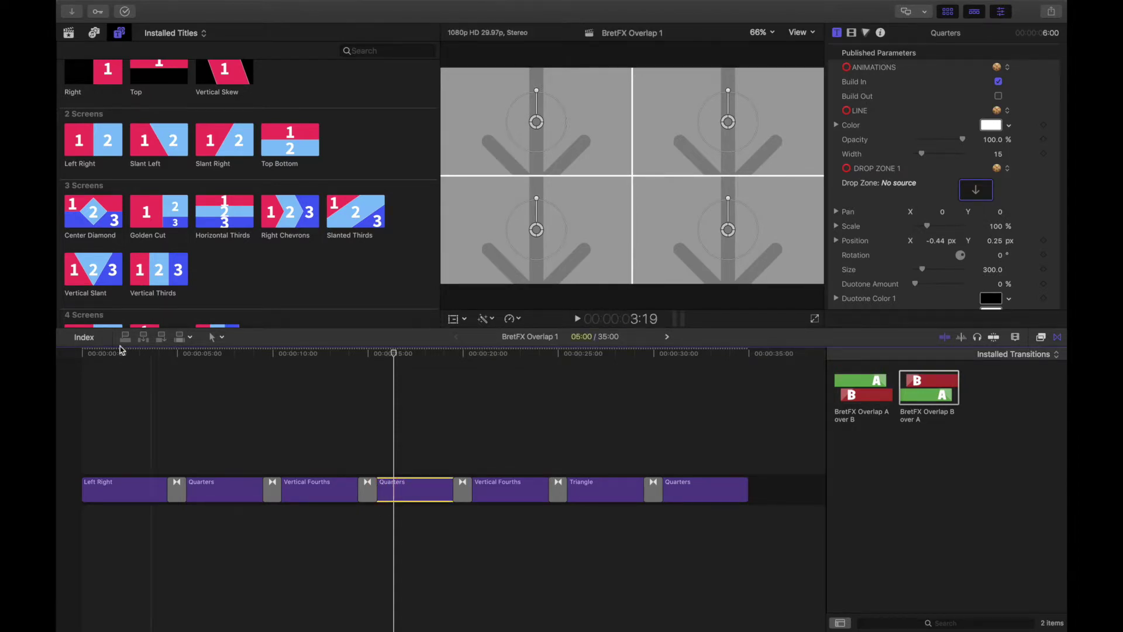
- Search the Timeline Index and select all six BretFX Overlap B over A transitions
{"action": "left_click", "coordinate": [93, 338]}
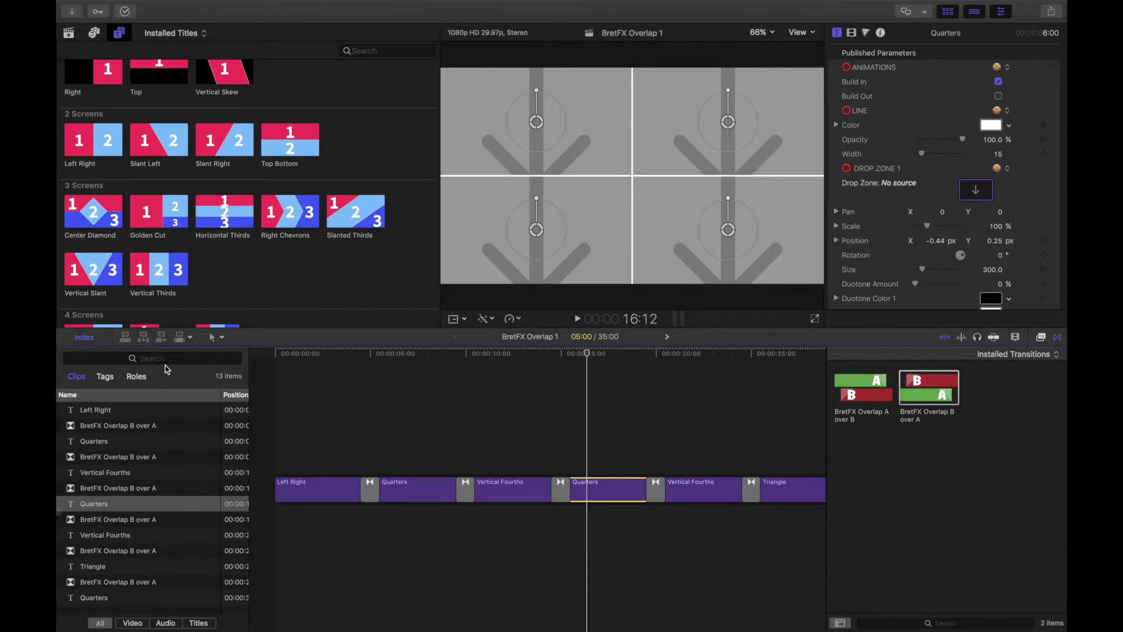
{"action": "left_click", "coordinate": [95, 359]}
{"action": "type", "text": "bretfx"}
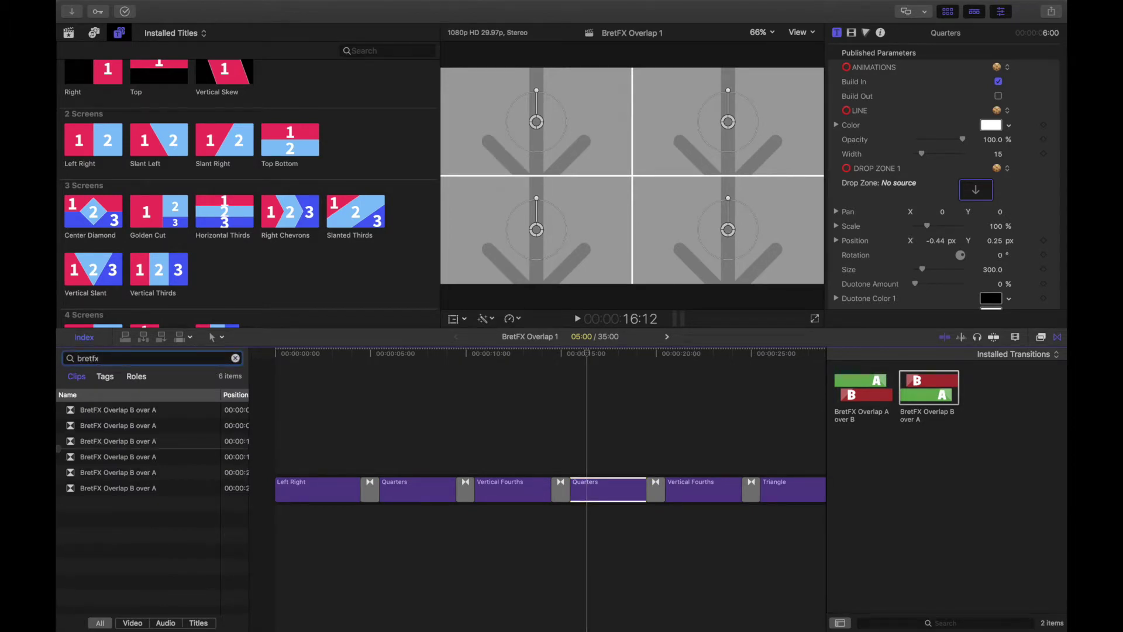
{"action": "left_click", "coordinate": [114, 413]}
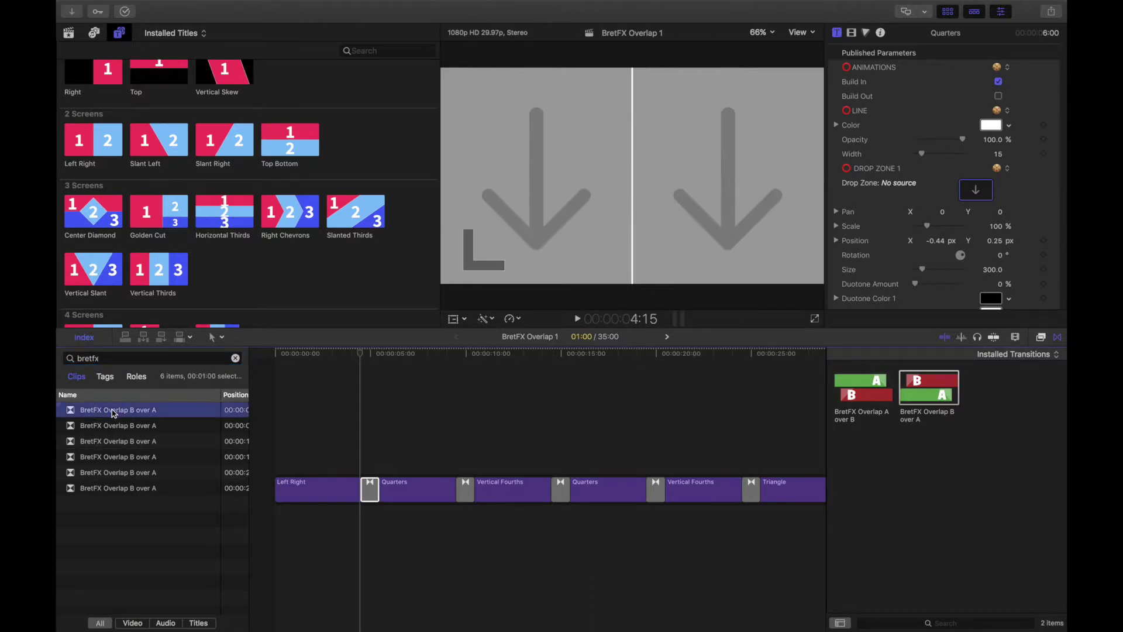
{"action": "left_click", "coordinate": [111, 490], "text": "shift"}
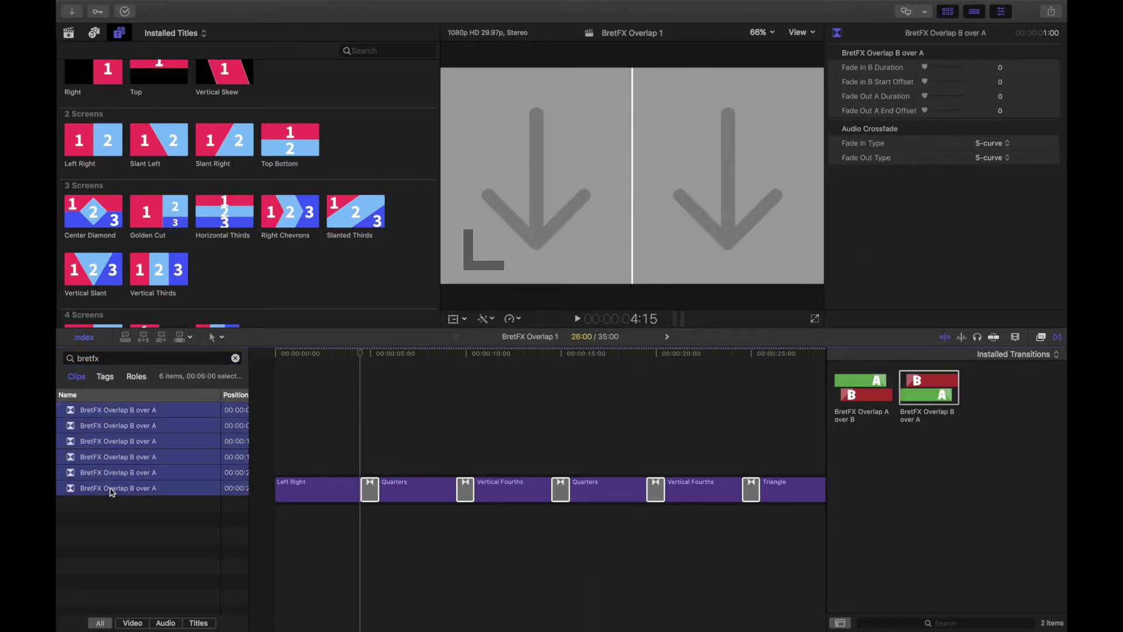
{"action": "left_click", "coordinate": [399, 356]}
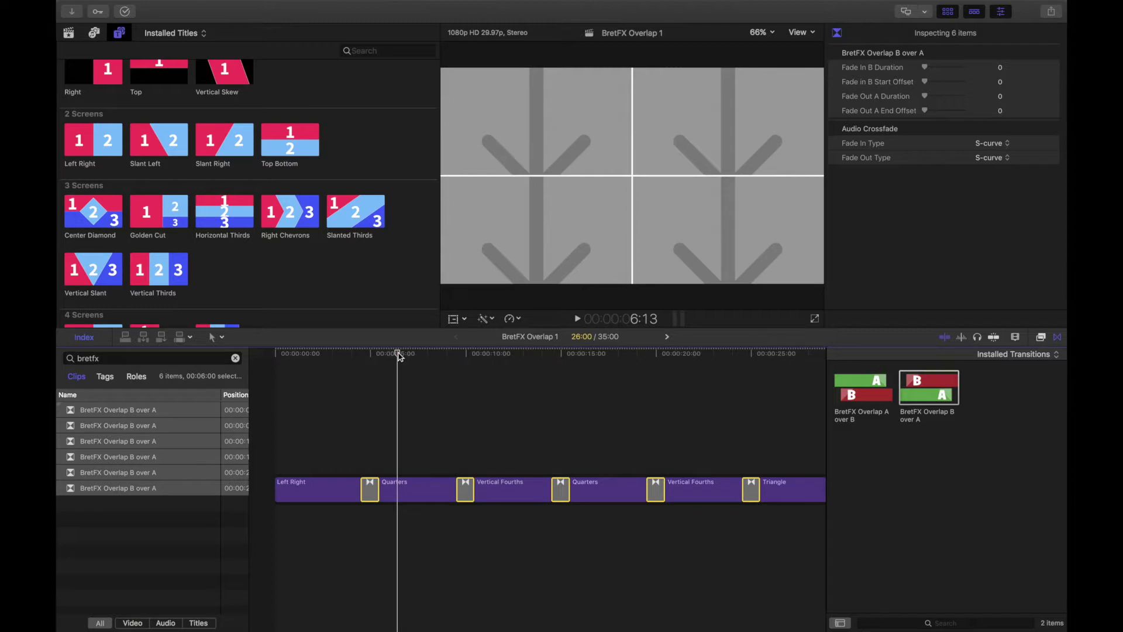
- Give the six selected transitions a 1:15 duration
{"action": "key", "text": "ctrl+d"}
{"action": "key", "text": "Return"}
{"action": "key", "text": "ctrl+minus"}
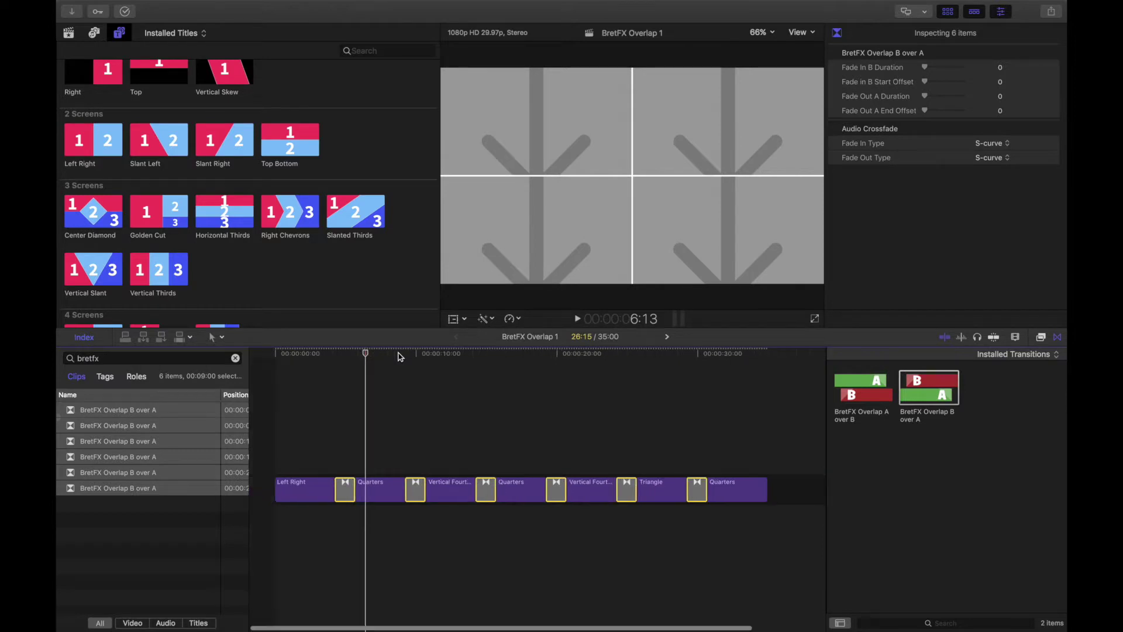
{"action": "left_click", "coordinate": [330, 355]}
- Play through the lengthened transitions, then clear the Index search to list all 13 clips
{"action": "key", "text": "space"}
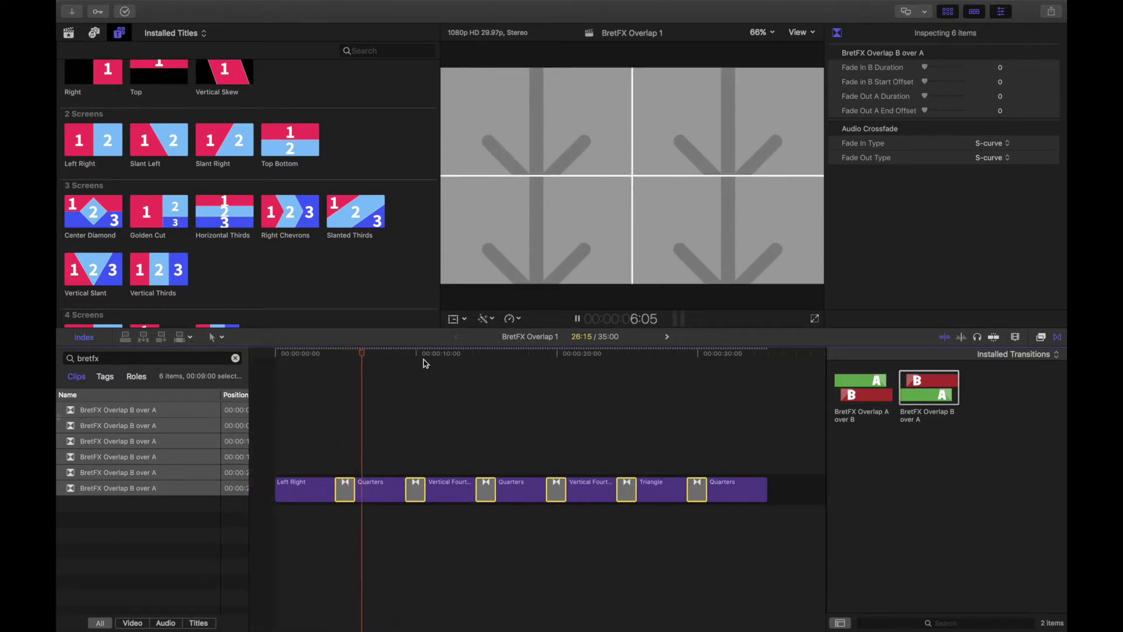
{"action": "left_click", "coordinate": [396, 356]}
{"action": "key", "text": "space"}
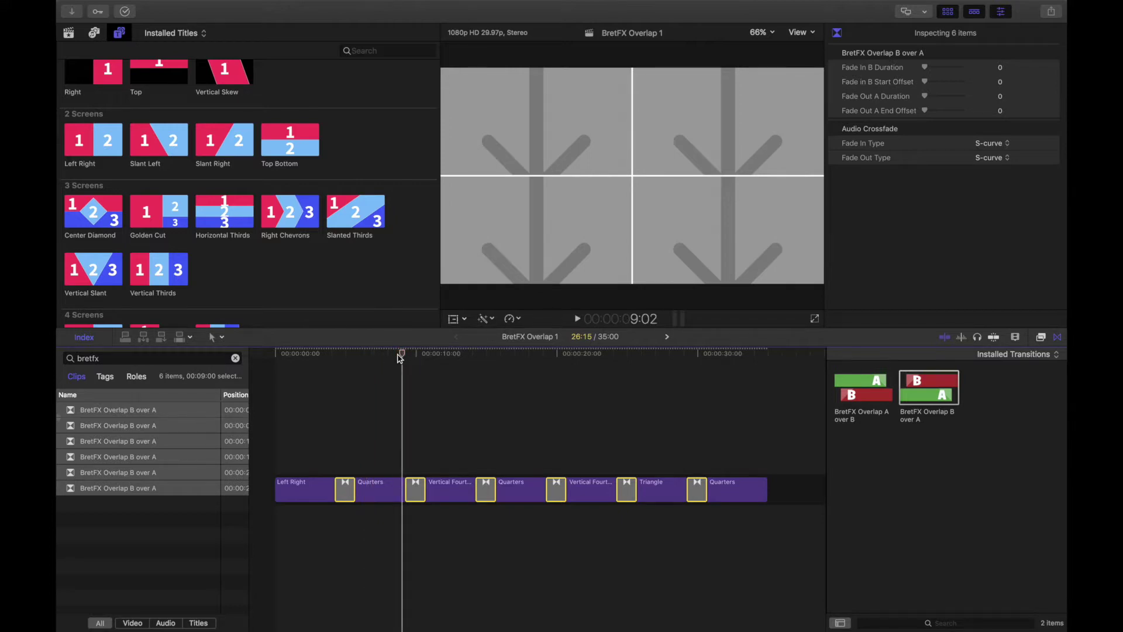
{"action": "key", "text": "space"}
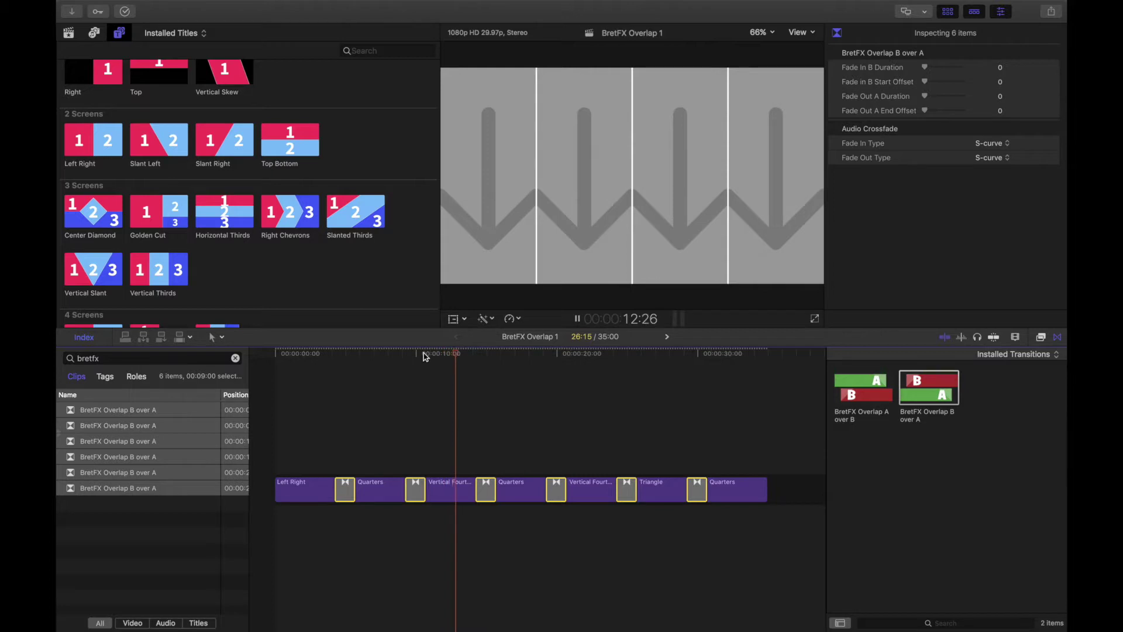
{"action": "key", "text": "space"}
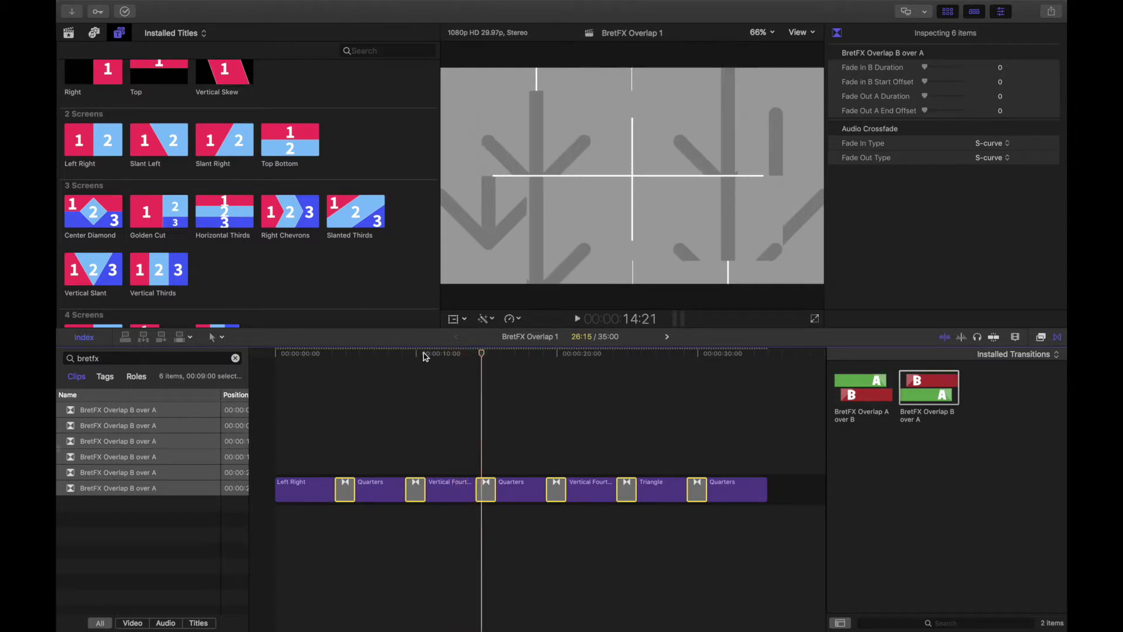
{"action": "left_click", "coordinate": [377, 353]}
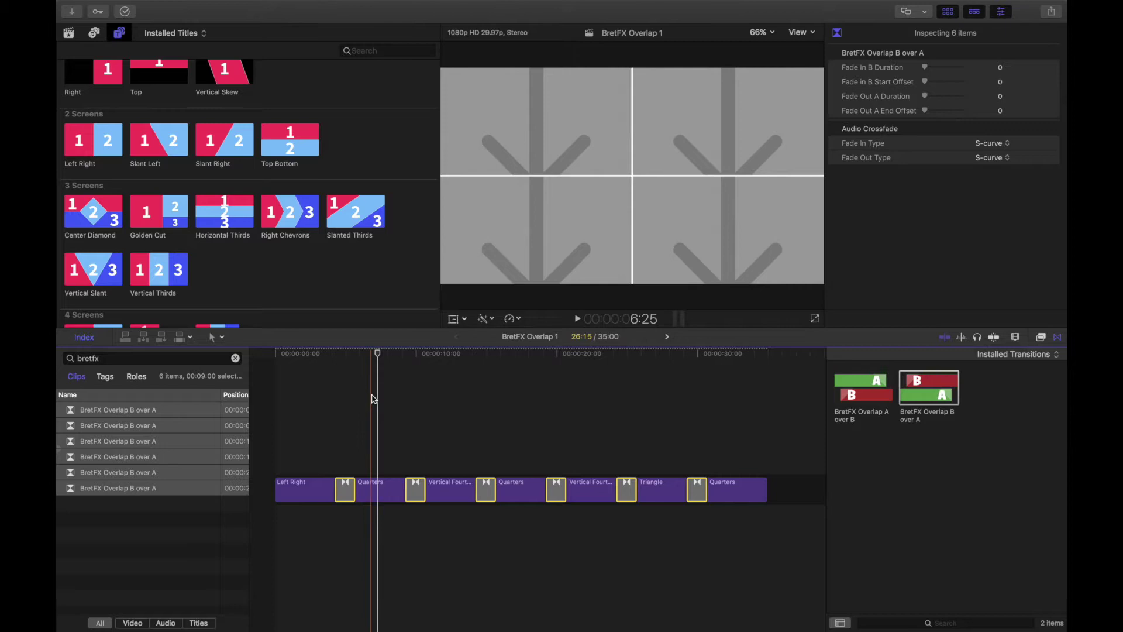
{"action": "left_click", "coordinate": [235, 360]}
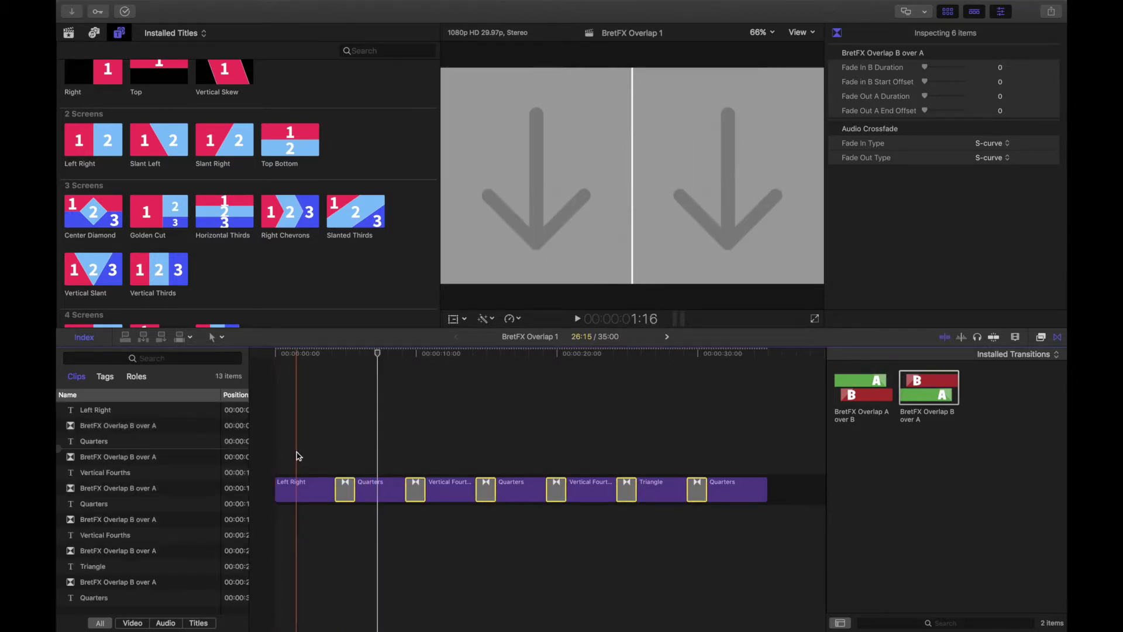
- Filter the Index to Titles and select Left Right through the last Quarters title
{"action": "left_click", "coordinate": [304, 492]}
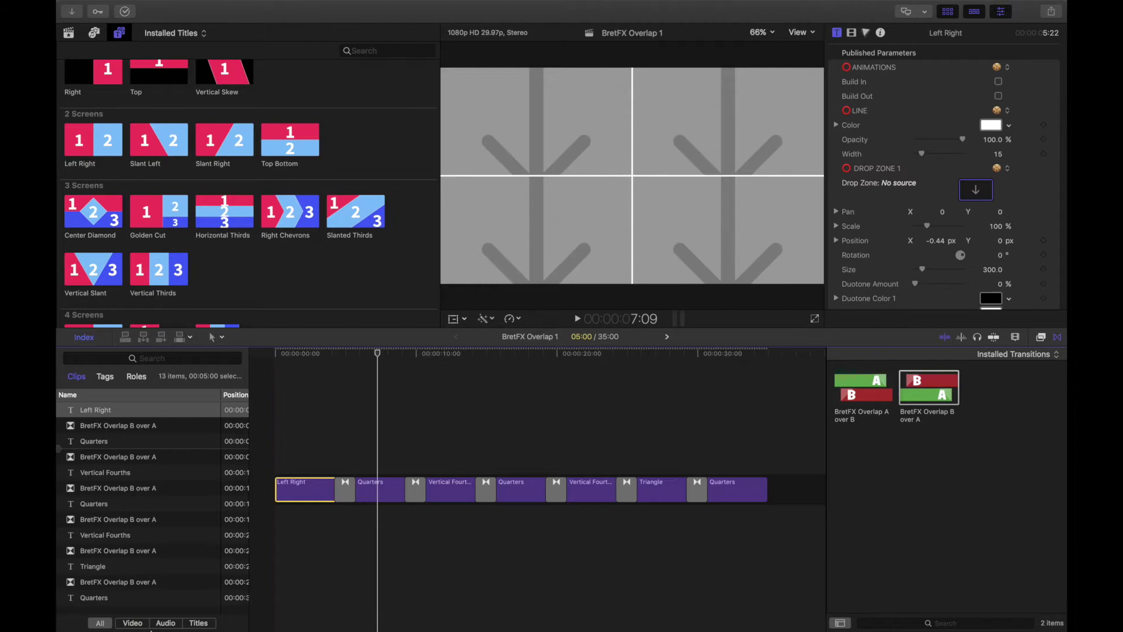
{"action": "left_click", "coordinate": [199, 623]}
{"action": "left_click", "coordinate": [116, 410]}
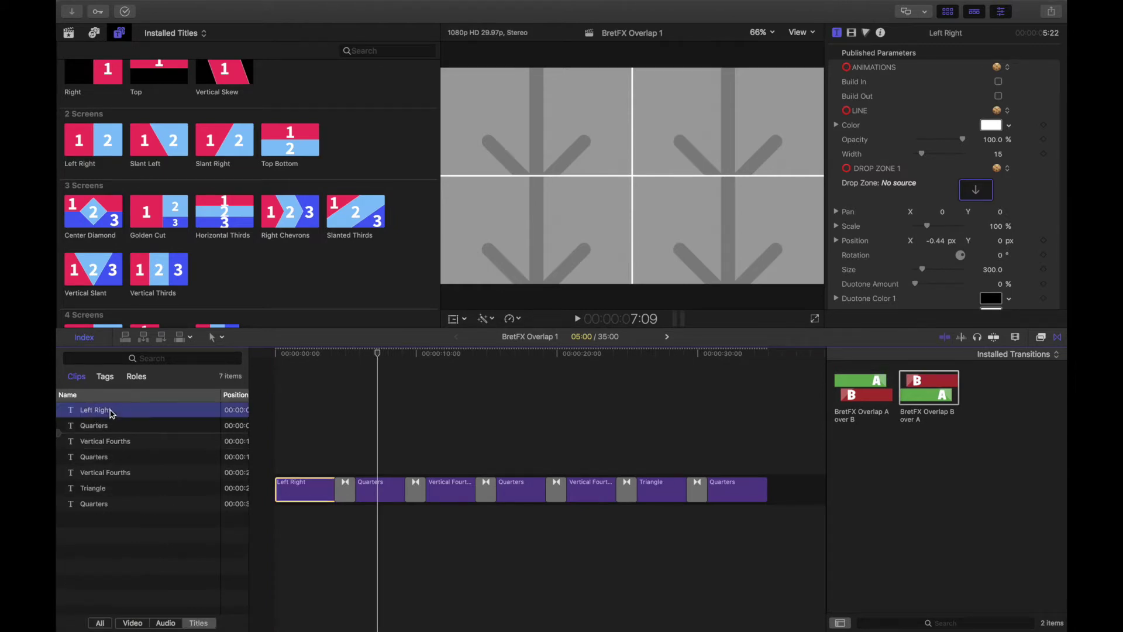
{"action": "left_click", "coordinate": [107, 506], "text": "shift"}
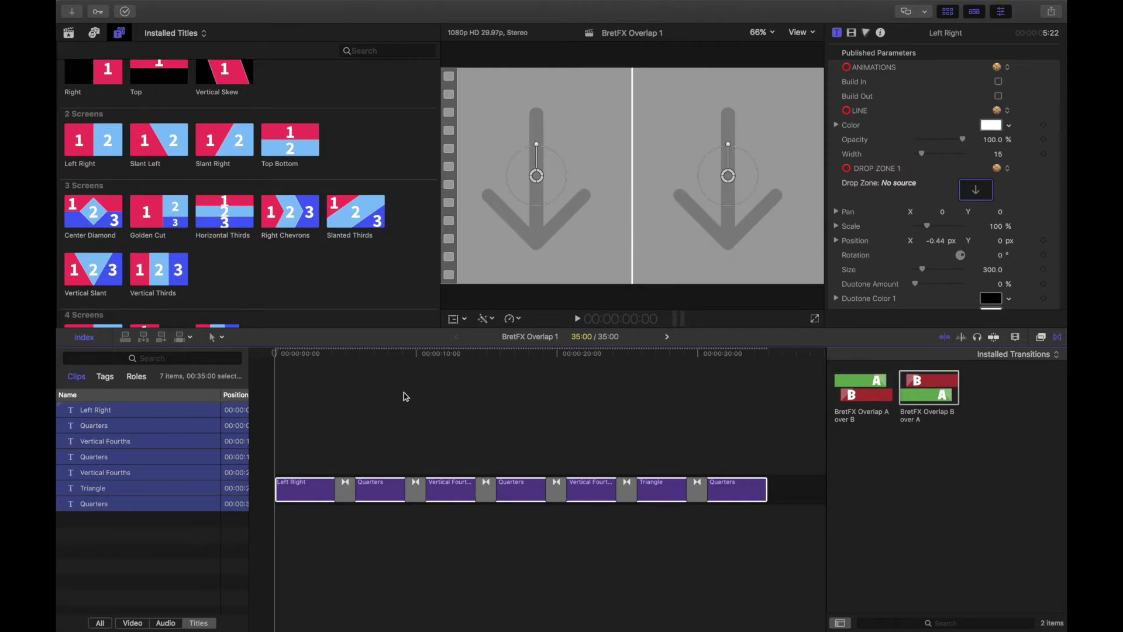
{"action": "left_click", "coordinate": [374, 356]}
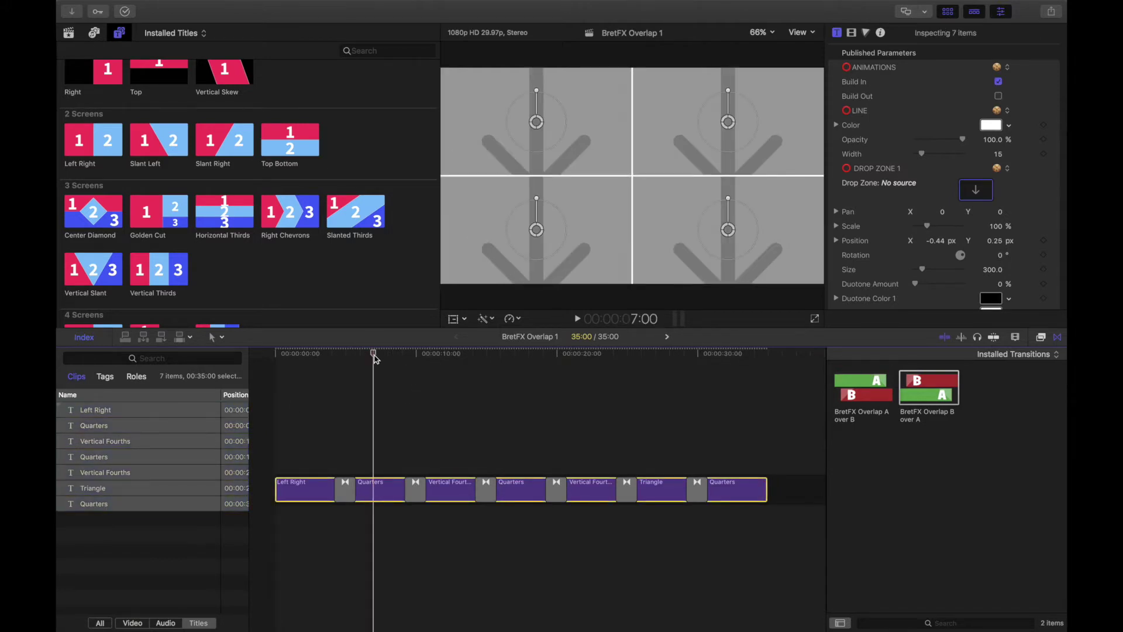
- Set the selected titles to 3:00 and play back the 21-second sequence
{"action": "key", "text": "ctrl+d"}
{"action": "type", "text": "3"}
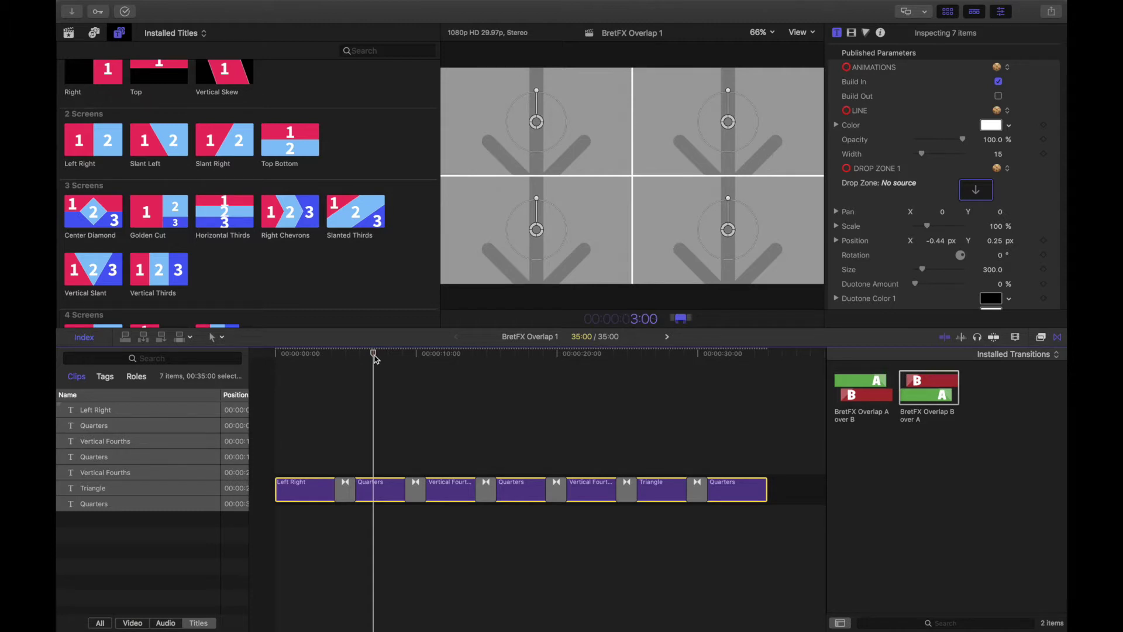
{"action": "key", "text": "Return"}
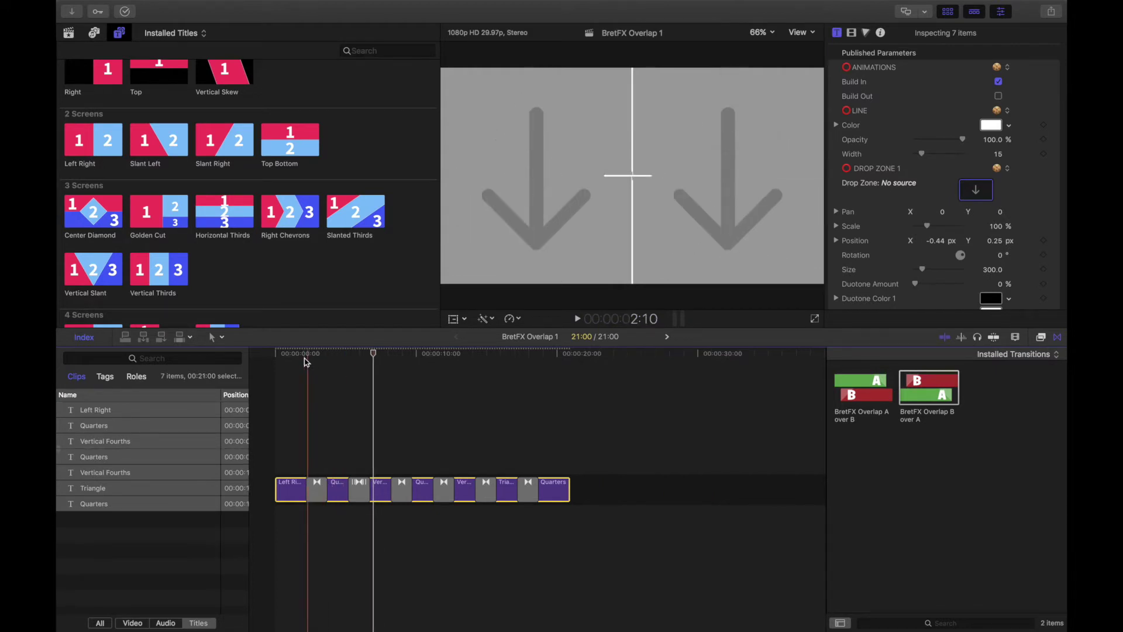
{"action": "left_click", "coordinate": [301, 356]}
{"action": "key", "text": "space"}
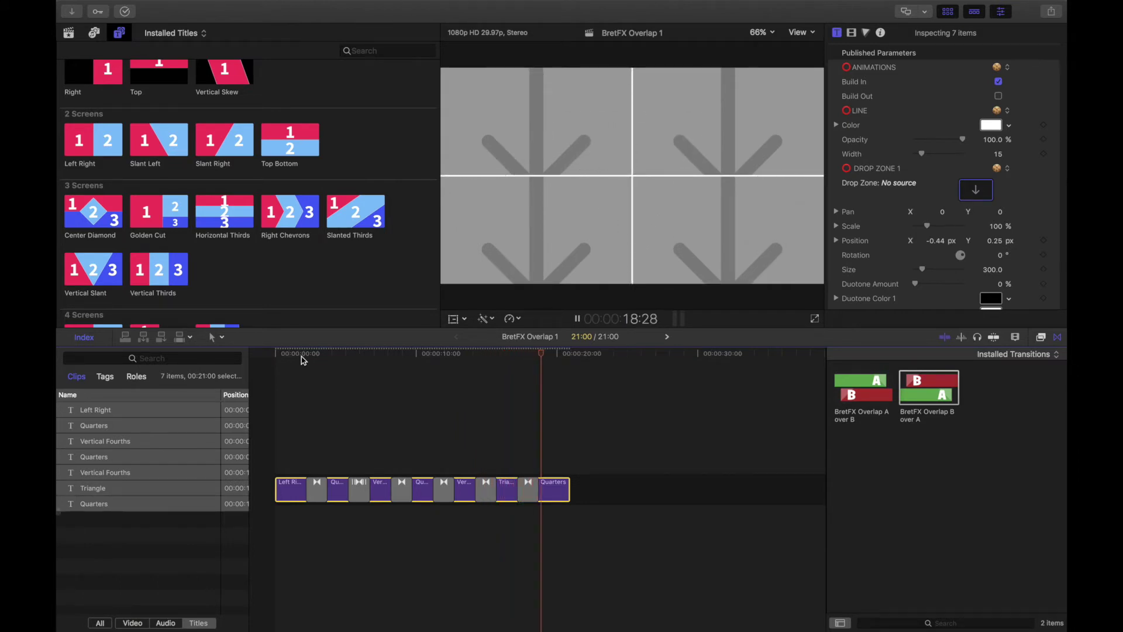
{"action": "key", "text": "space"}
{"action": "left_click", "coordinate": [346, 395]}
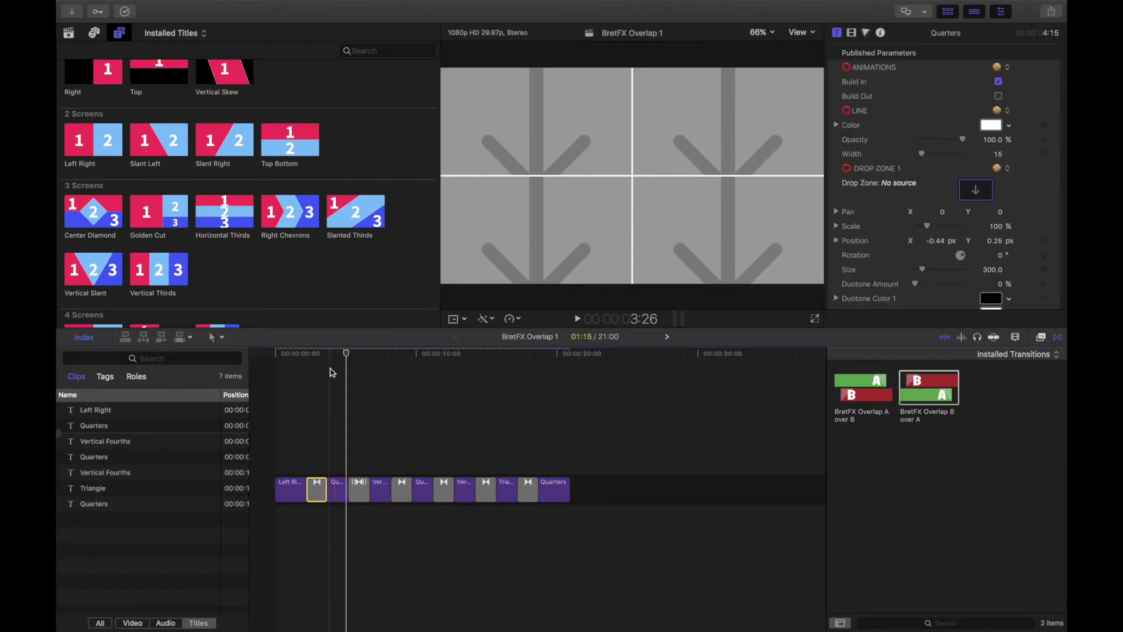
- Select the first overlap transition and raise its Fade Out A Duration to 16.0
{"action": "left_click", "coordinate": [320, 497]}
{"action": "left_click", "coordinate": [321, 359]}
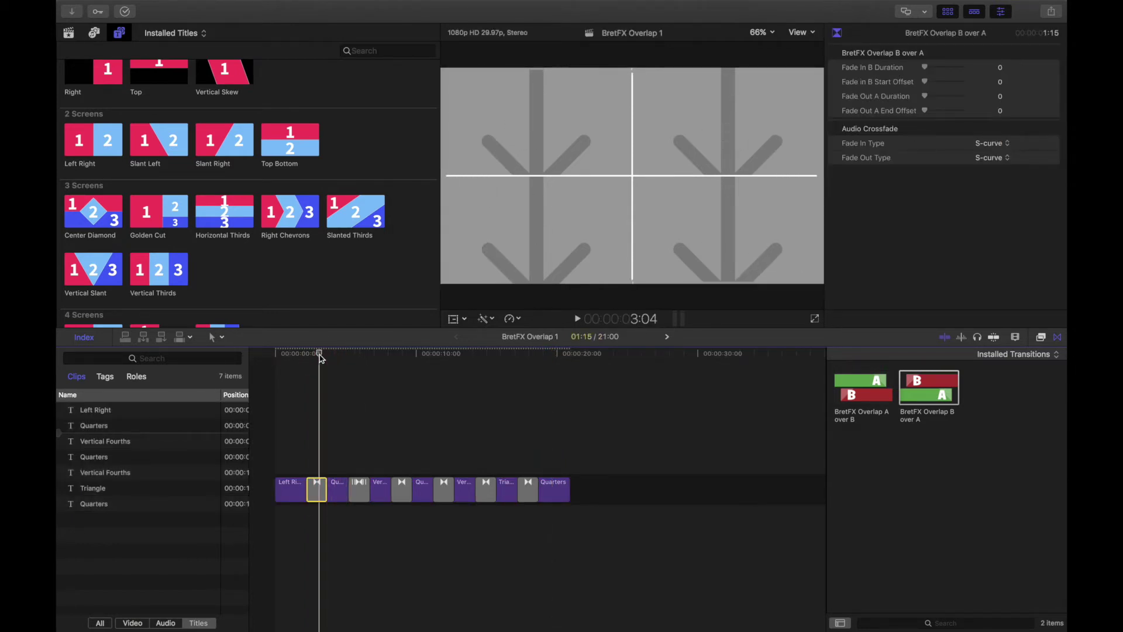
{"action": "left_click_drag", "start_coordinate": [321, 359], "coordinate": [322, 360]}
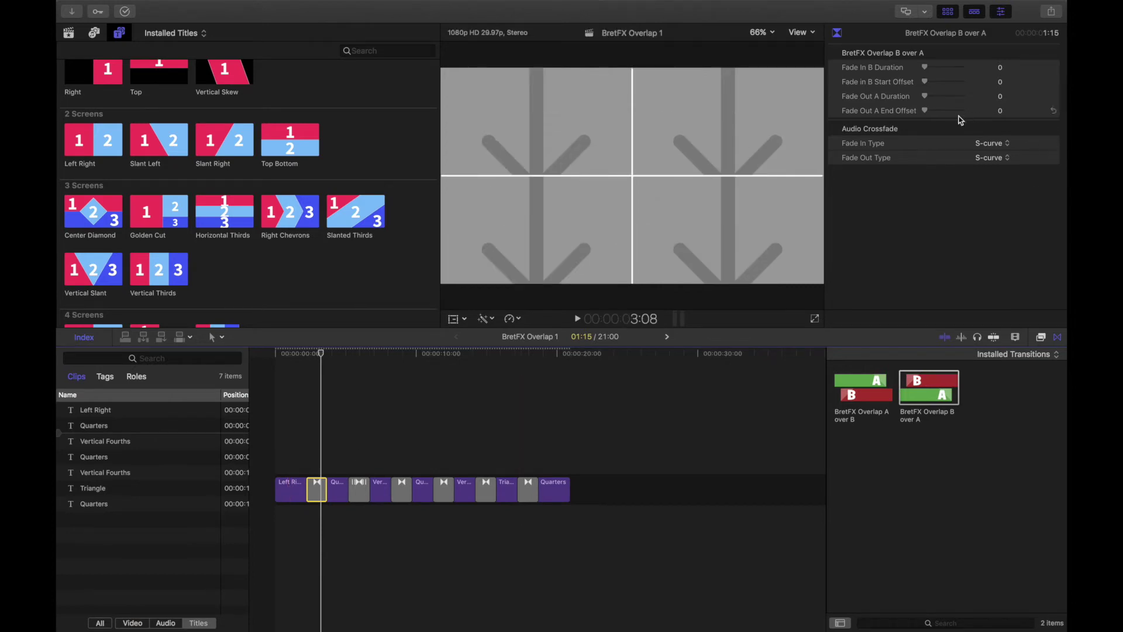
{"action": "left_click_drag", "start_coordinate": [924, 99], "coordinate": [932, 99]}
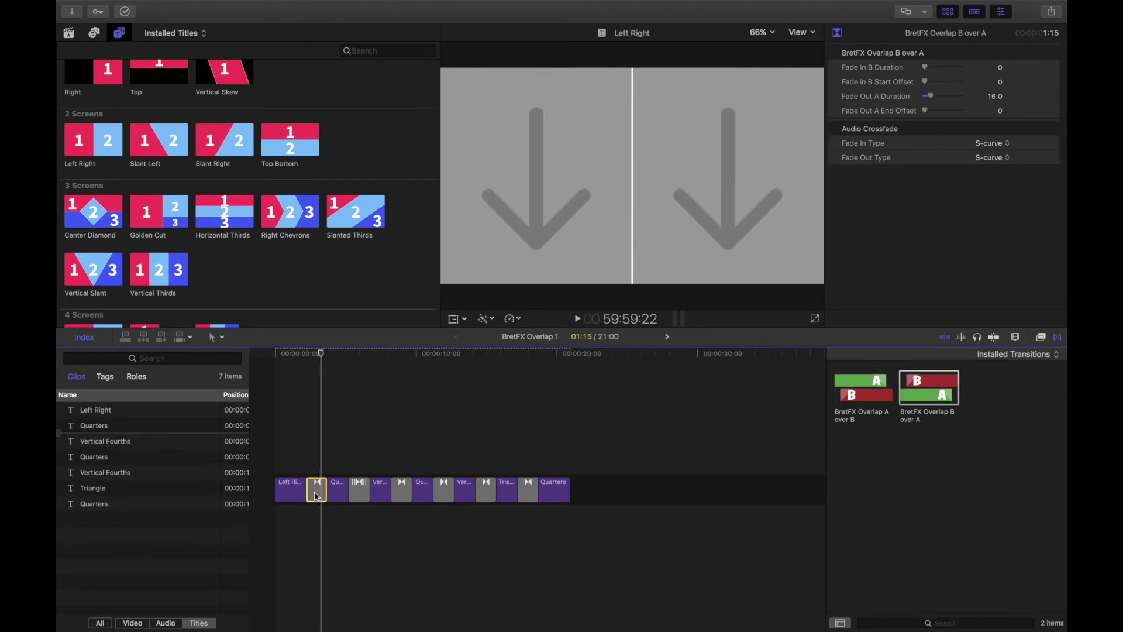
- Give the first transition a 1:00 duration and park the playhead just before it
{"action": "key", "text": "ctrl+d"}
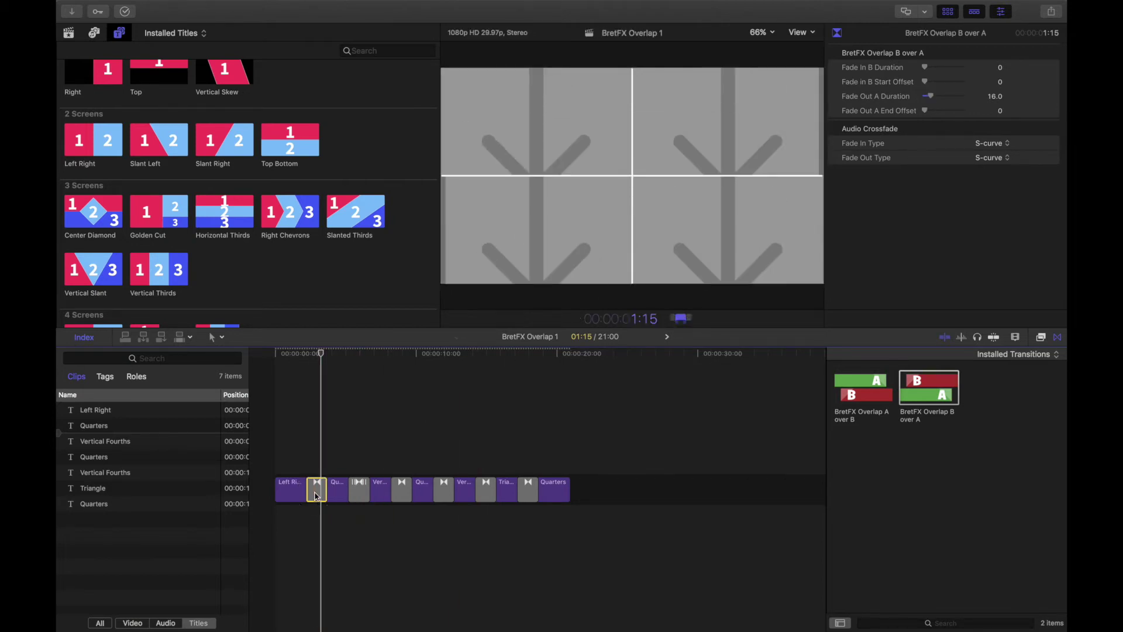
{"action": "type", "text": "1:00"}
{"action": "key", "text": "Return"}
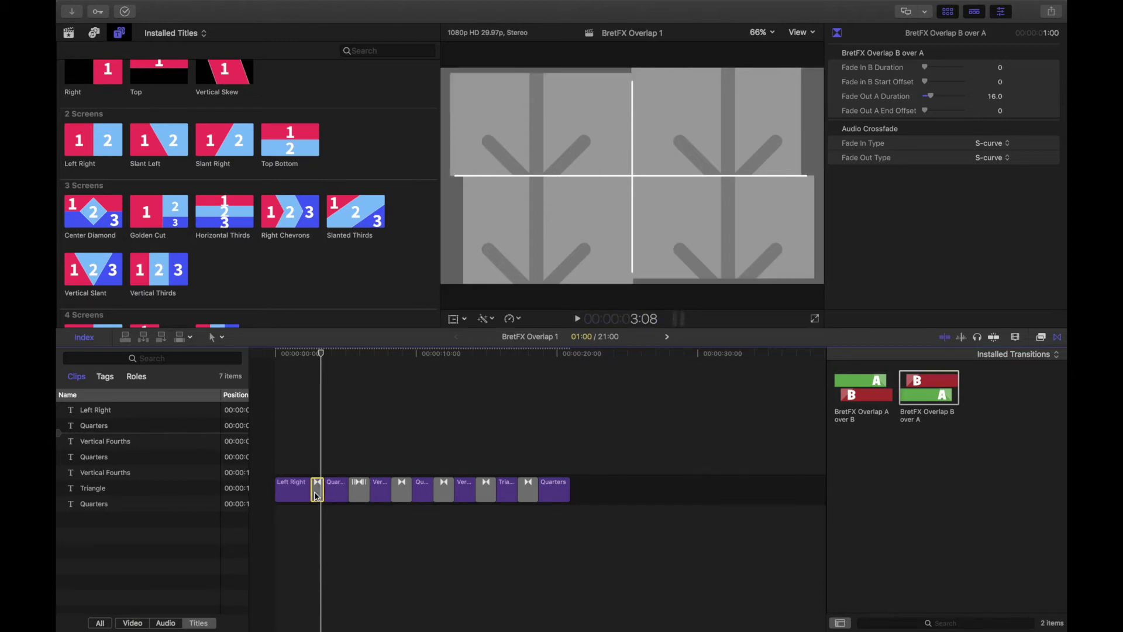
{"action": "left_click", "coordinate": [313, 355]}
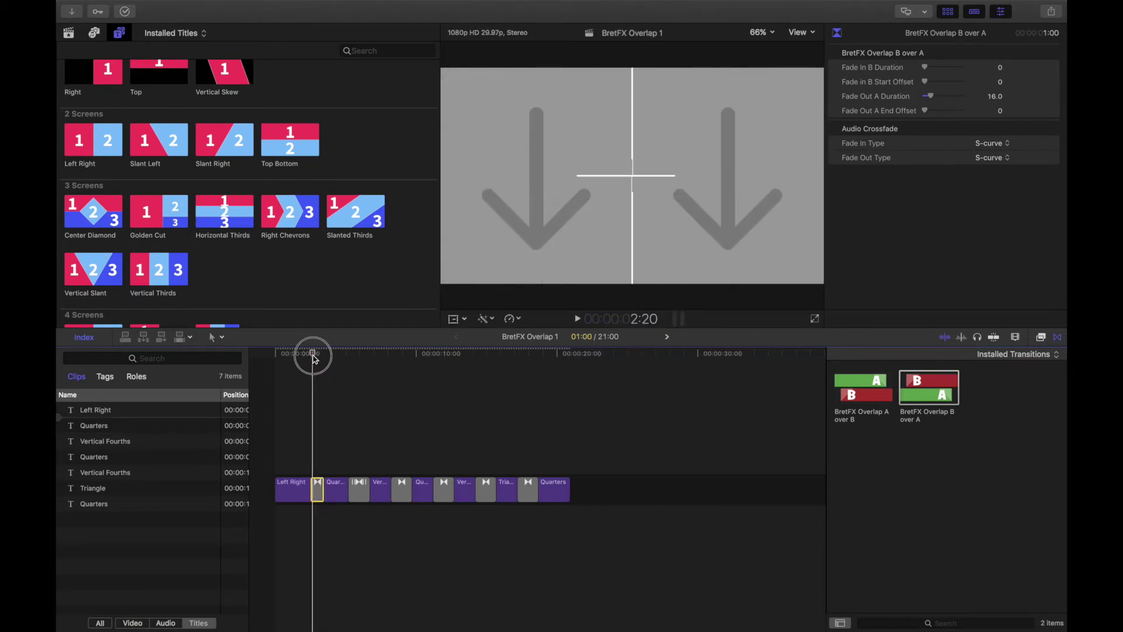
- Scrub and replay the shortened transition to preview its fade-out
{"action": "left_click_drag", "start_coordinate": [314, 358], "coordinate": [310, 360]}
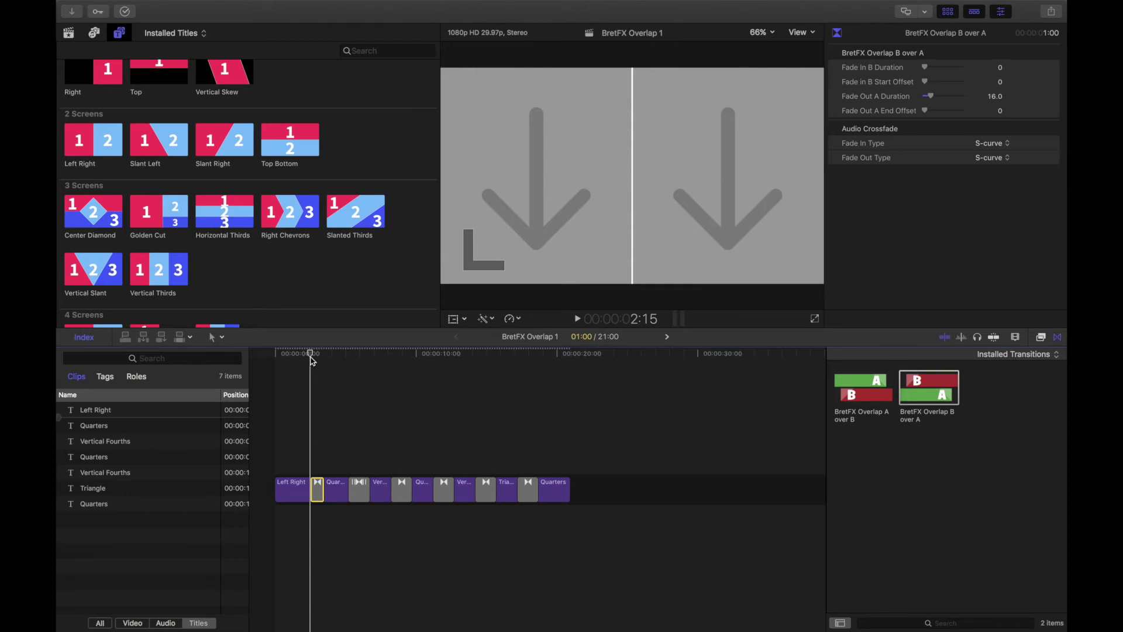
{"action": "key", "text": "space"}
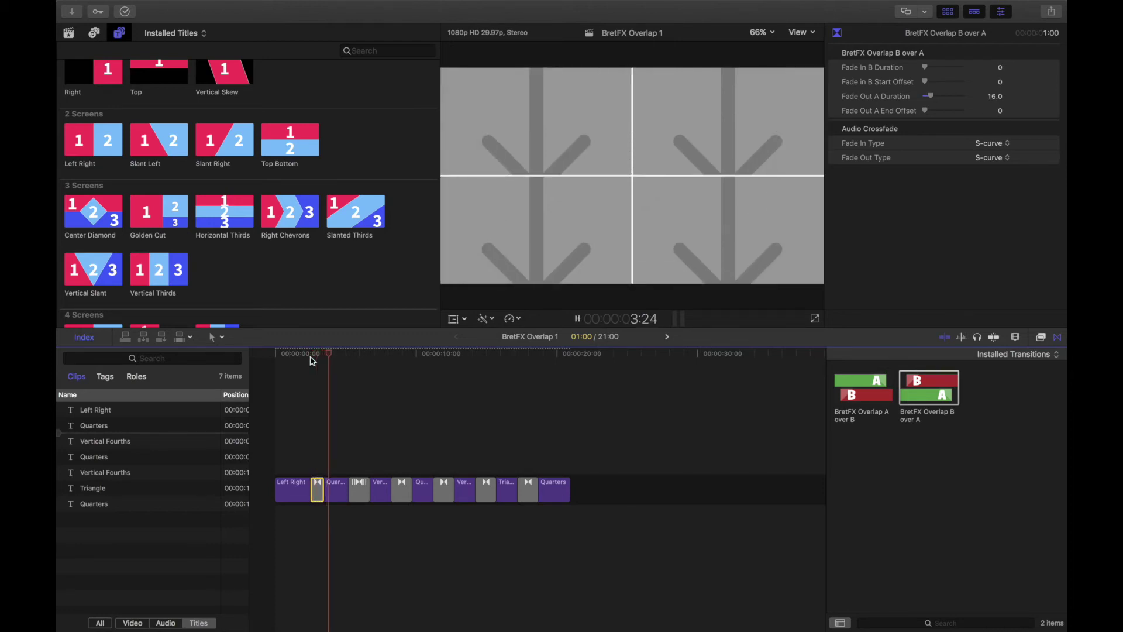
{"action": "left_click", "coordinate": [305, 359]}
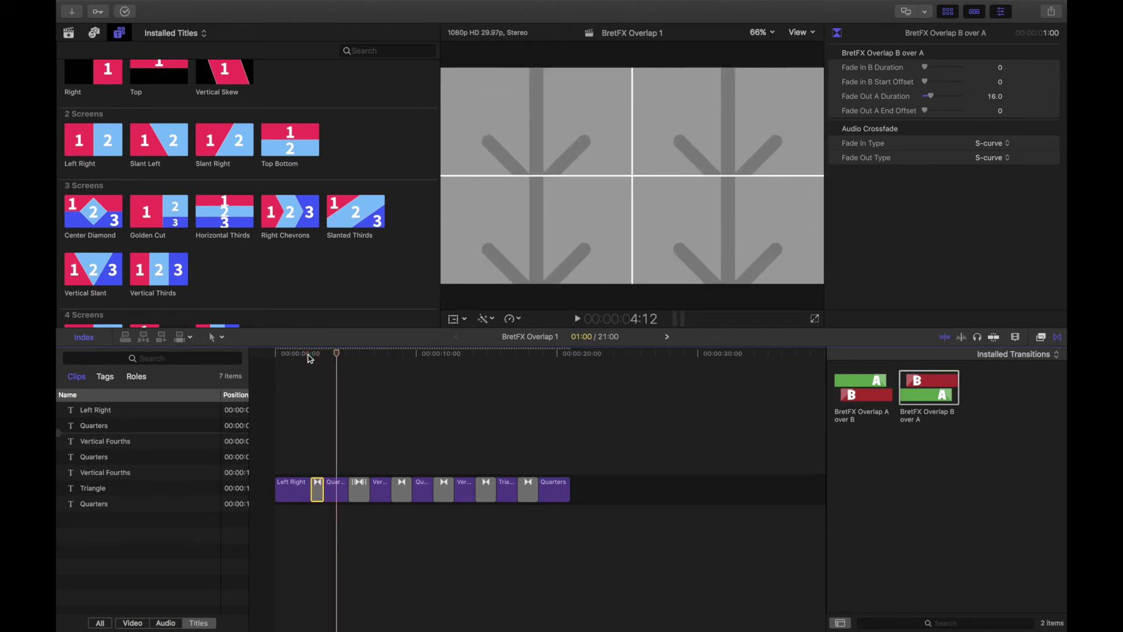
{"action": "left_click", "coordinate": [307, 359]}
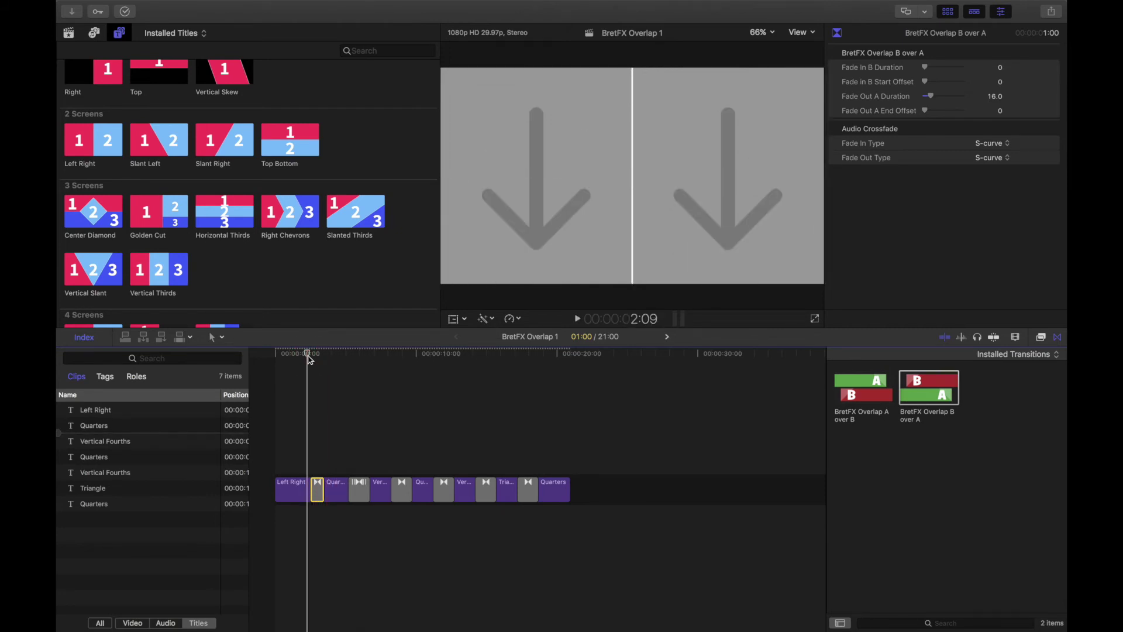
{"action": "key", "text": "space"}
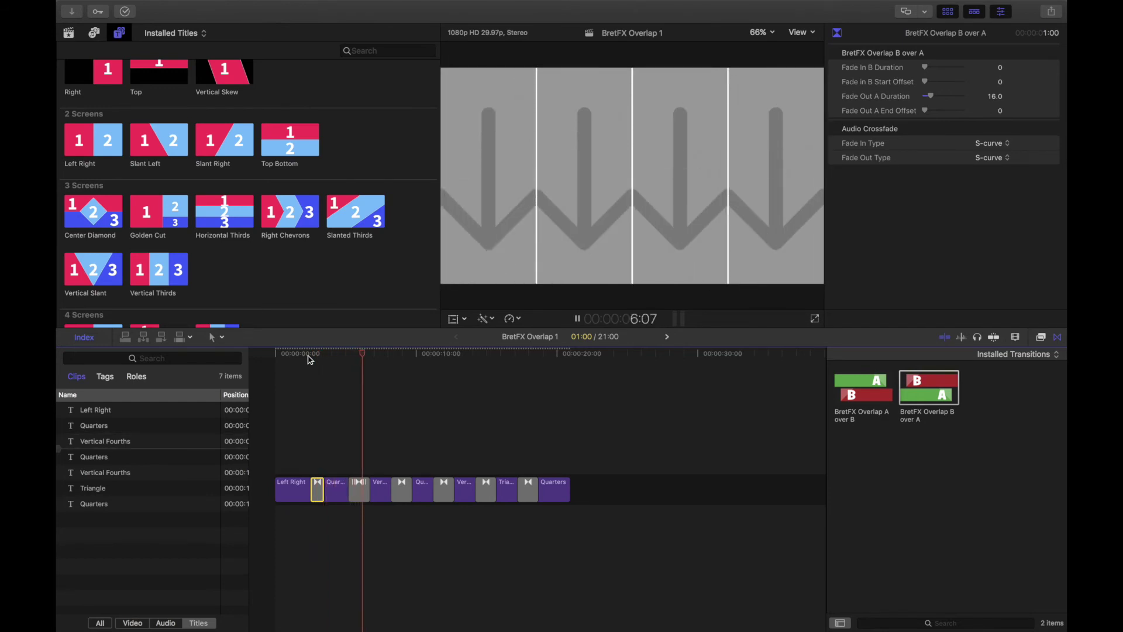
{"action": "key", "text": "space"}
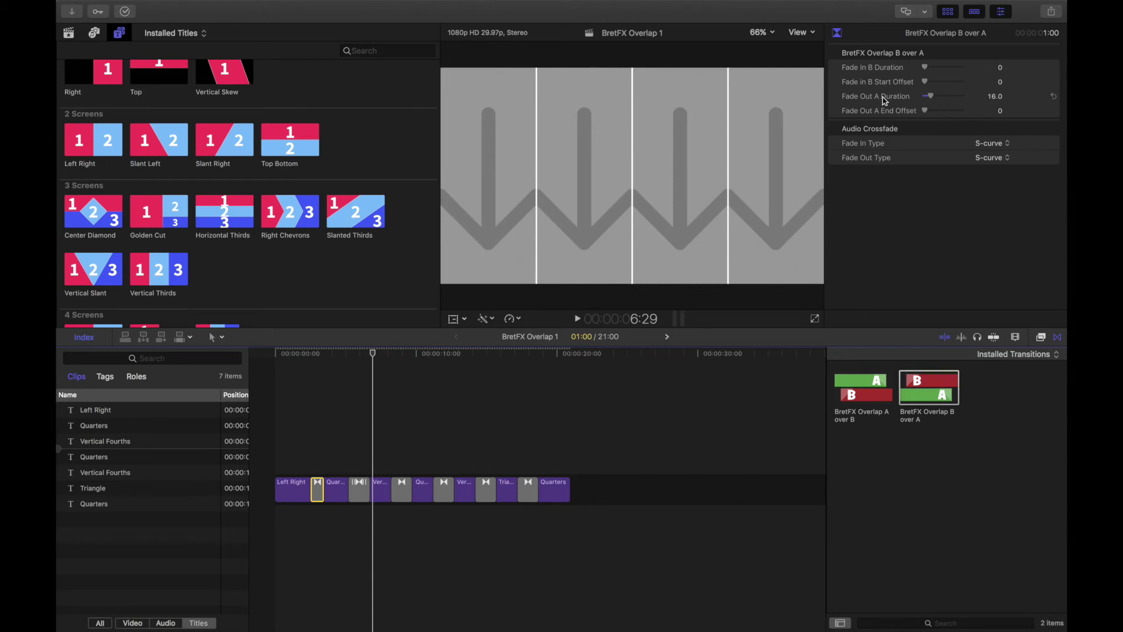
- Drag the Inspector's Fade Out A Duration slider from 16 to 0, zeroing all four fade settings
{"action": "mouse_move", "coordinate": [931, 97]}
{"action": "left_click_drag", "start_coordinate": [931, 96], "coordinate": [913, 98]}
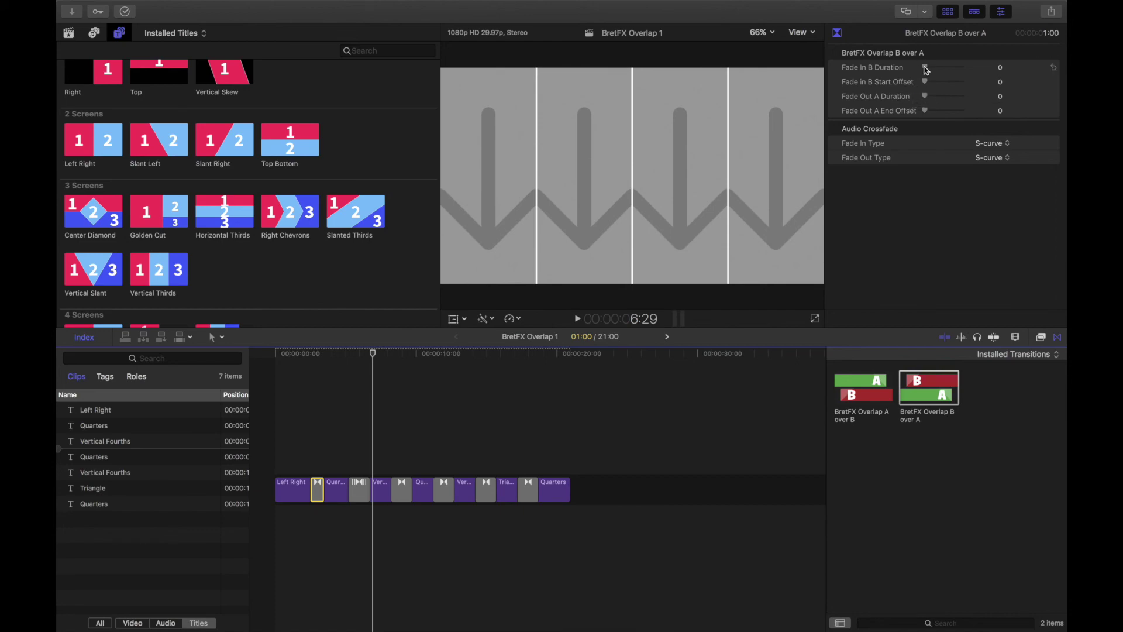